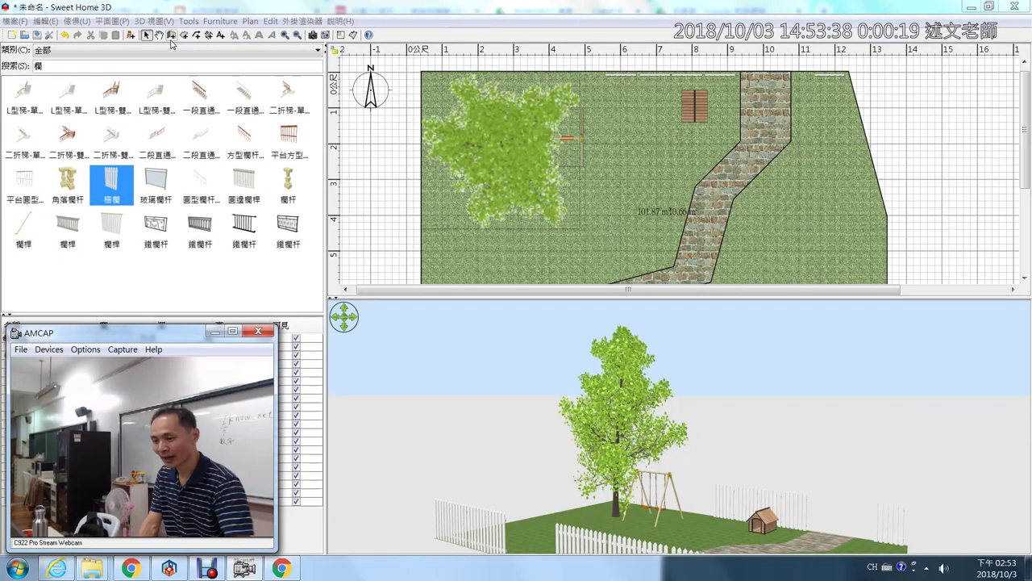
- Start creating walls, dismissing the wall drawing hints
click(172, 74)
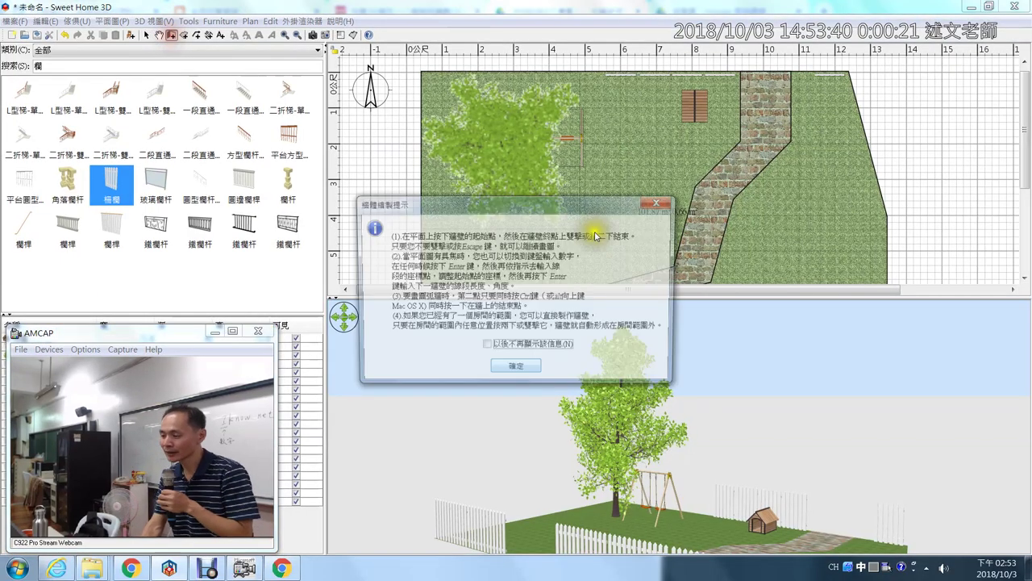
click(517, 369)
drag(553, 290, 640, 292)
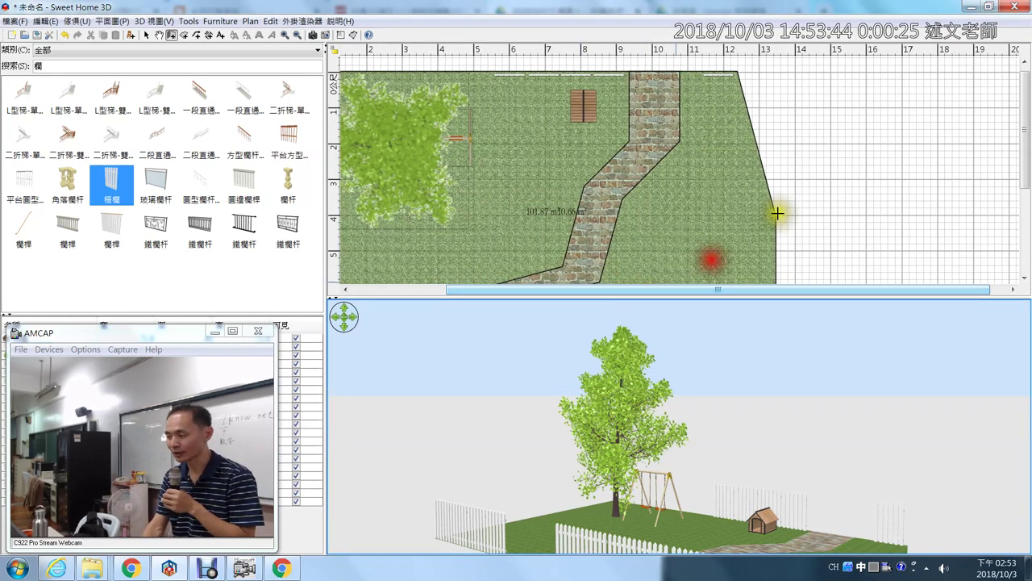
scroll(1024, 120, down, 2)
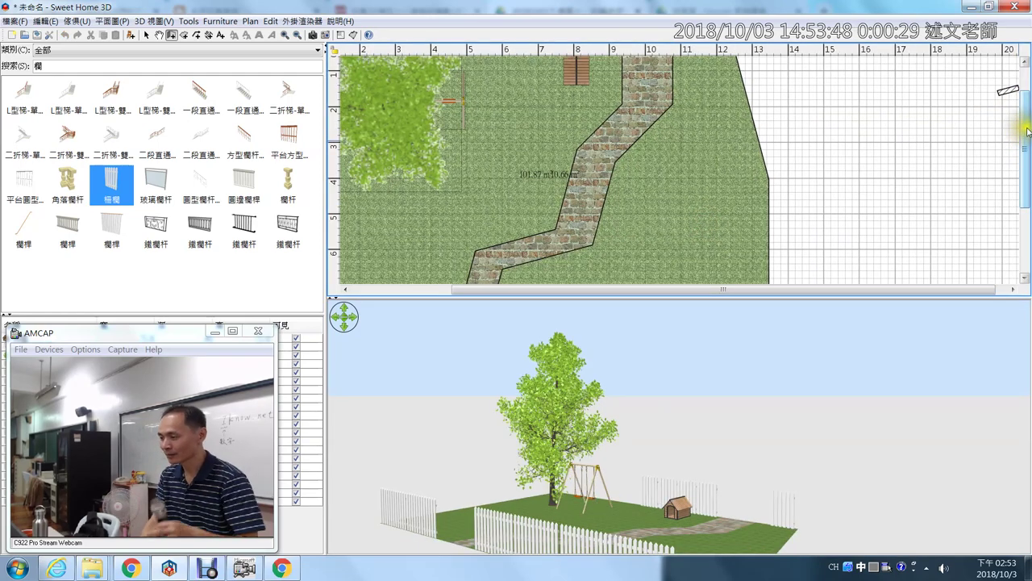
scroll(1023, 121, up, 1)
click(998, 123)
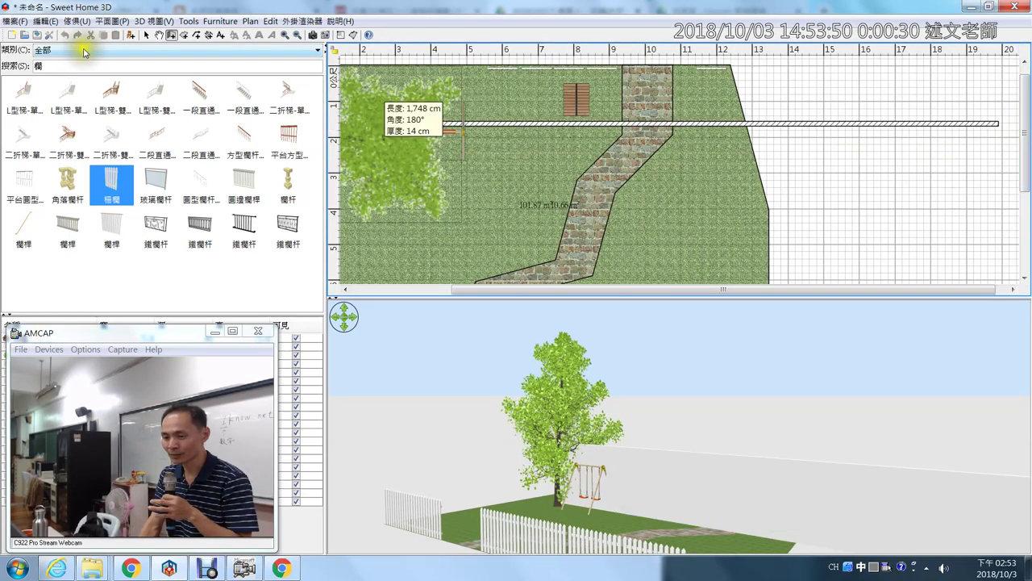
key(Escape)
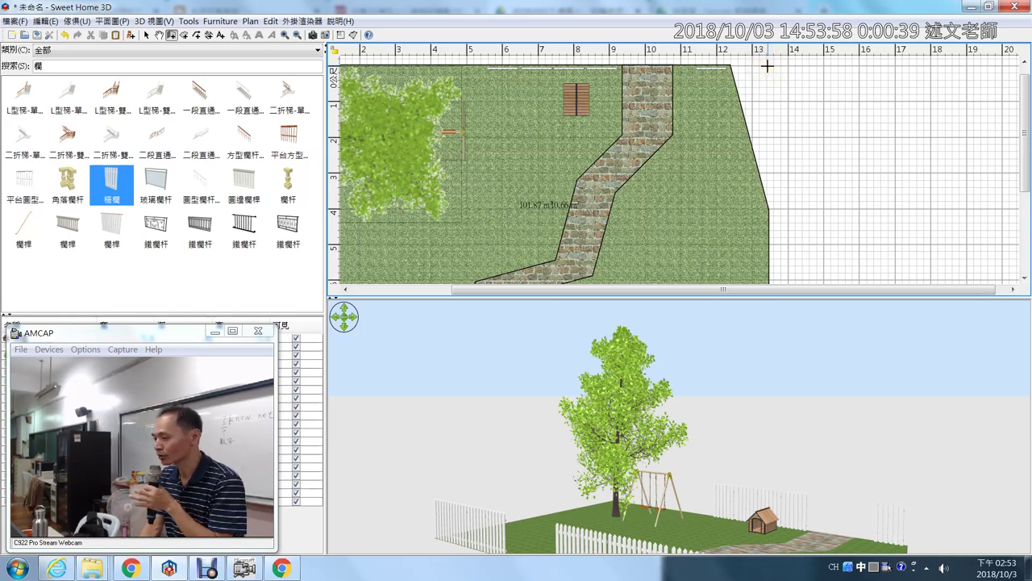
- Draw the house's upper wall eastward from the garden's upper-right corner, then its east wall about 801 cm long down to the garden's lower edge
click(735, 66)
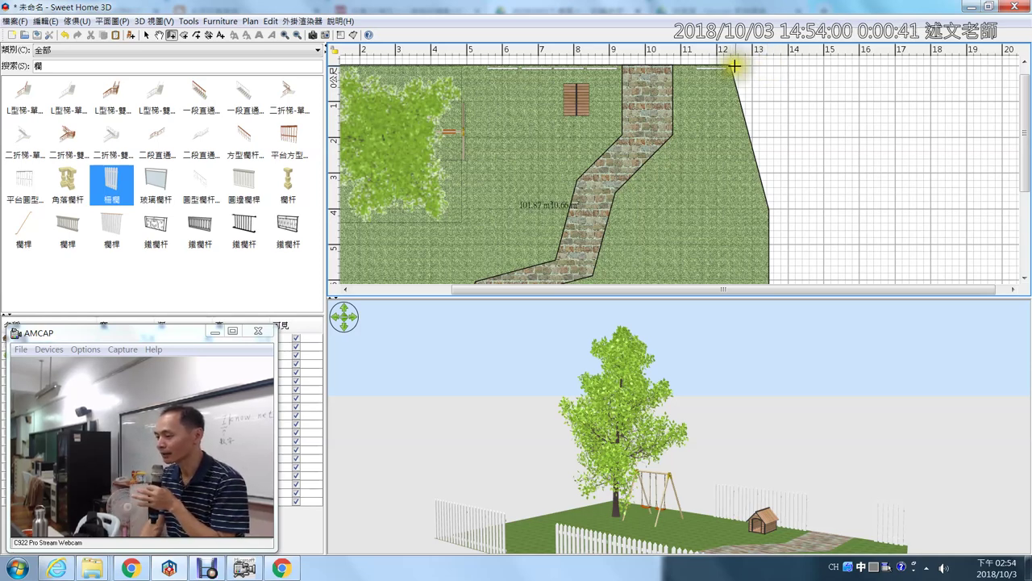
click(732, 66)
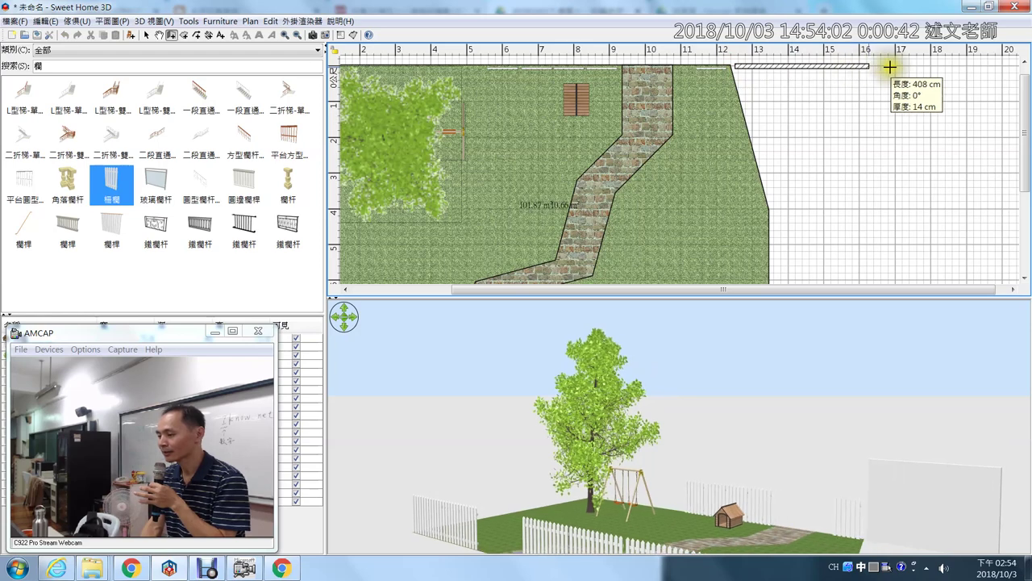
click(968, 66)
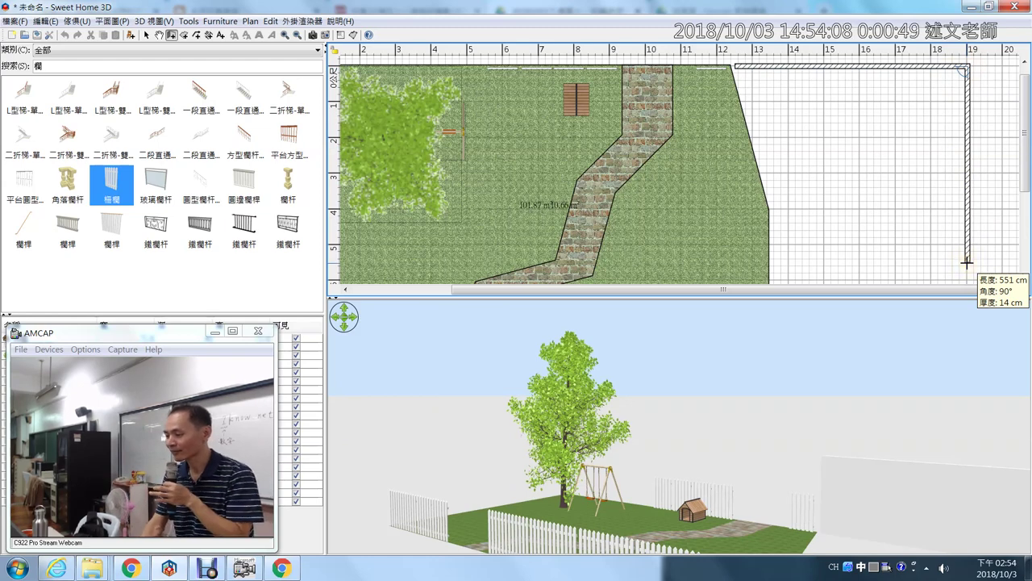
click(1025, 234)
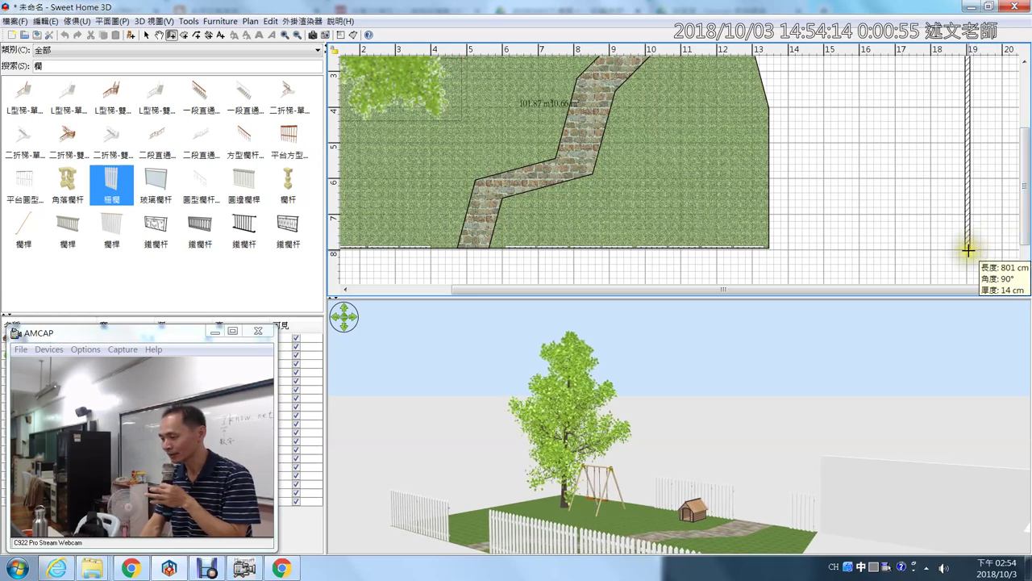
click(968, 251)
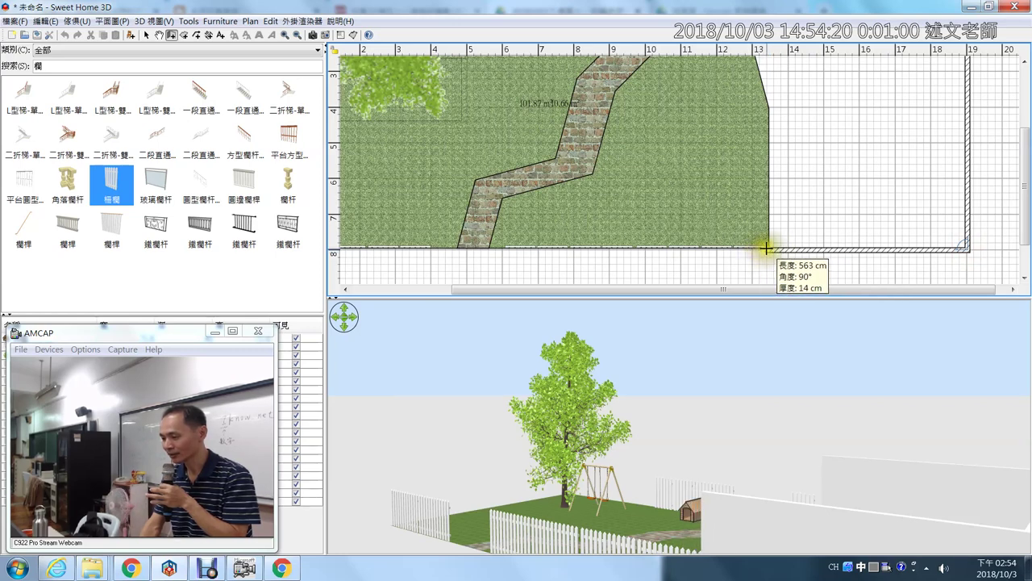
- Draw the lower wall about 563 cm back to the garden, continue about 399 cm upward, and close the outline with a stepped corner
double_click(766, 249)
click(766, 249)
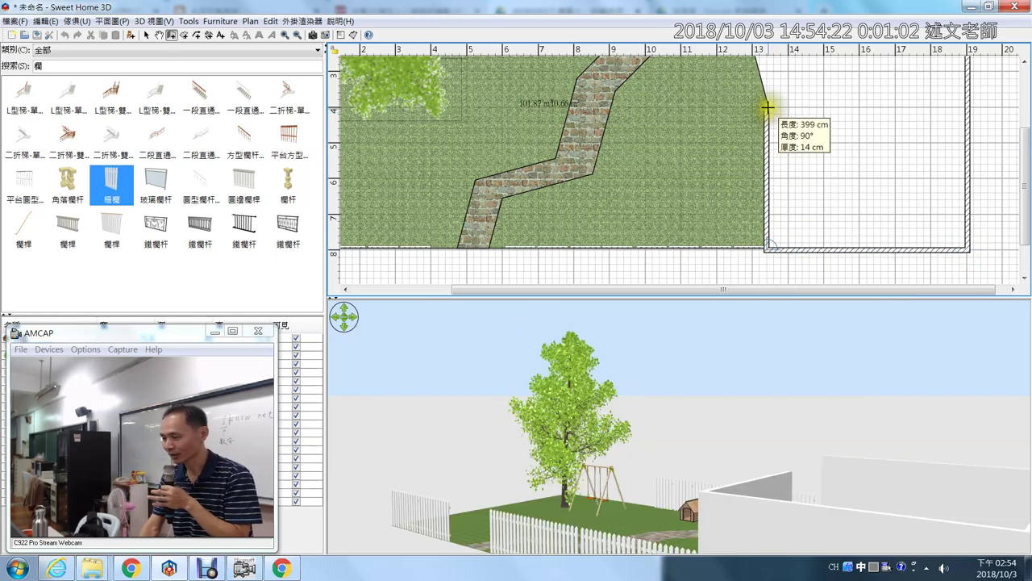
click(767, 101)
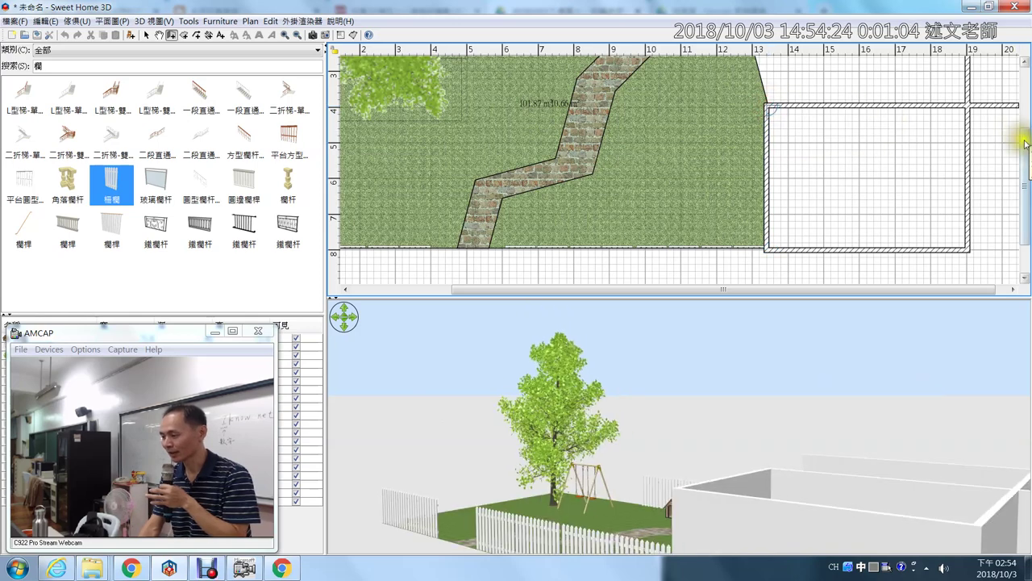
click(1026, 119)
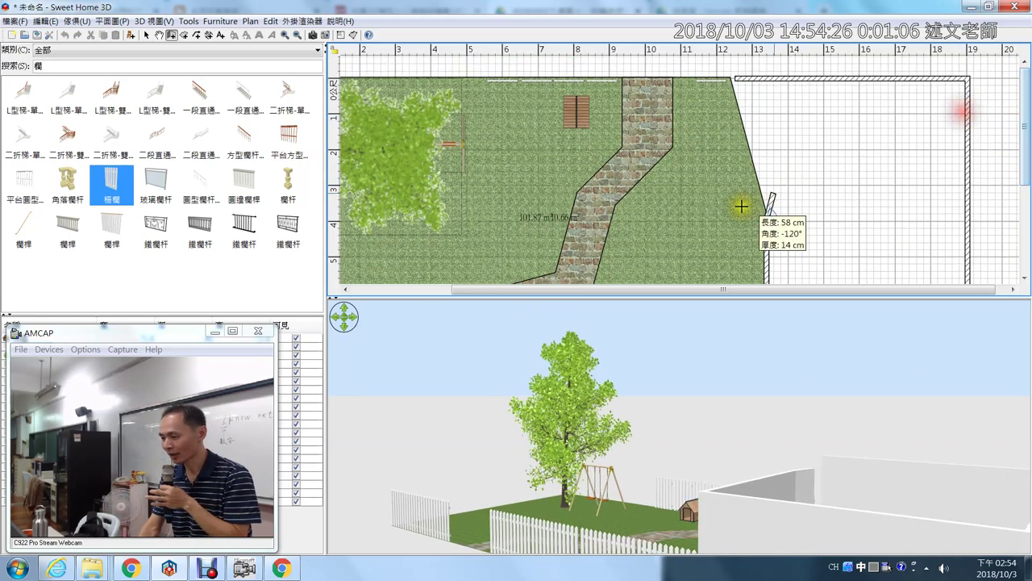
click(734, 204)
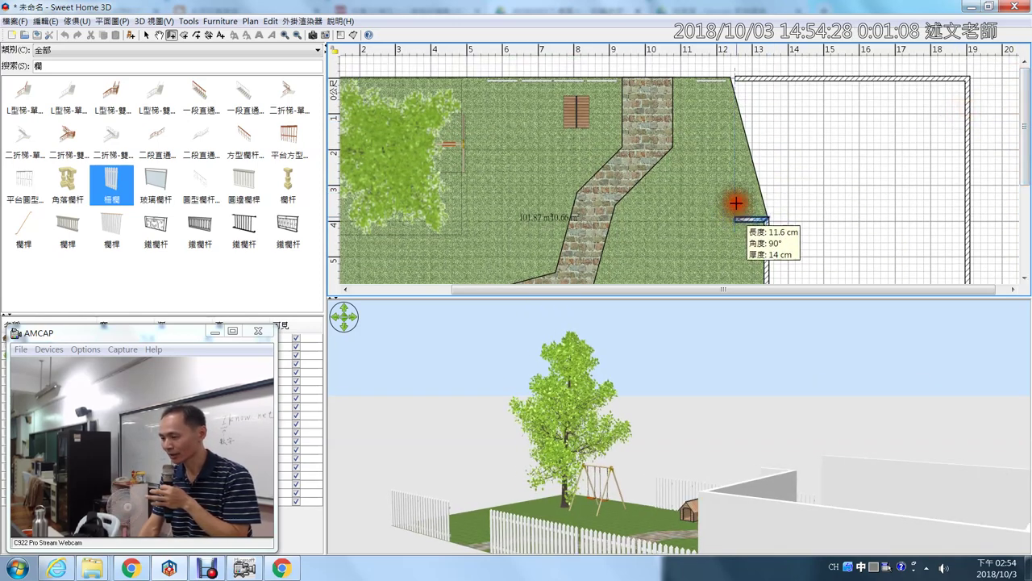
double_click(734, 78)
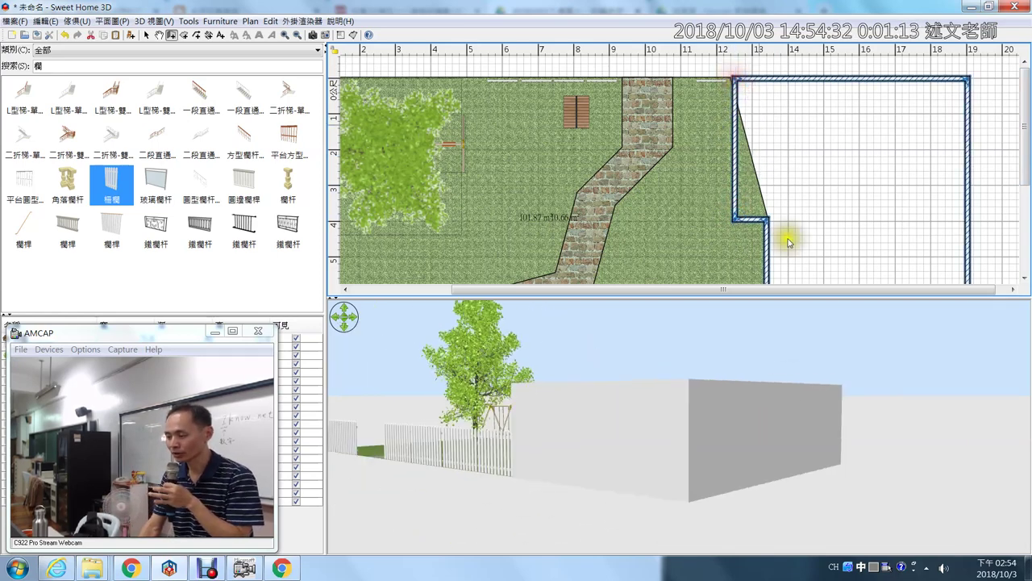
- Create a room that fills the whole area enclosed by the new house walls
click(761, 452)
drag(760, 452, 794, 496)
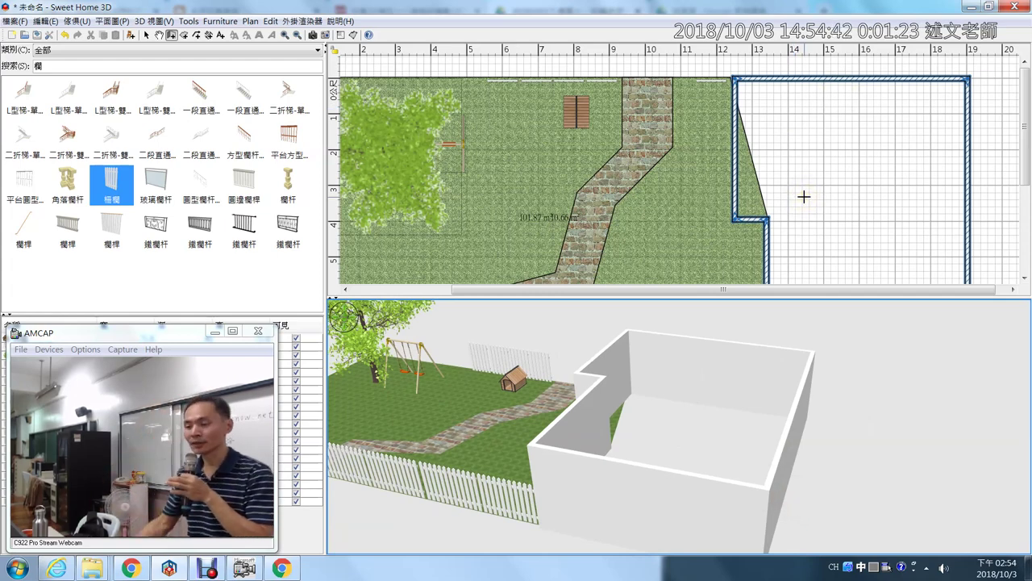
click(184, 36)
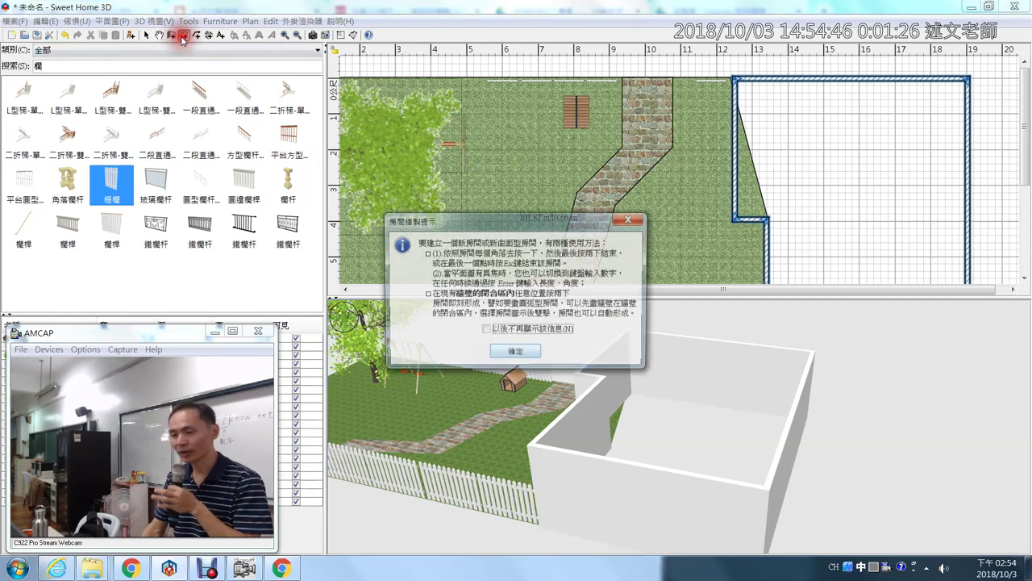
click(516, 353)
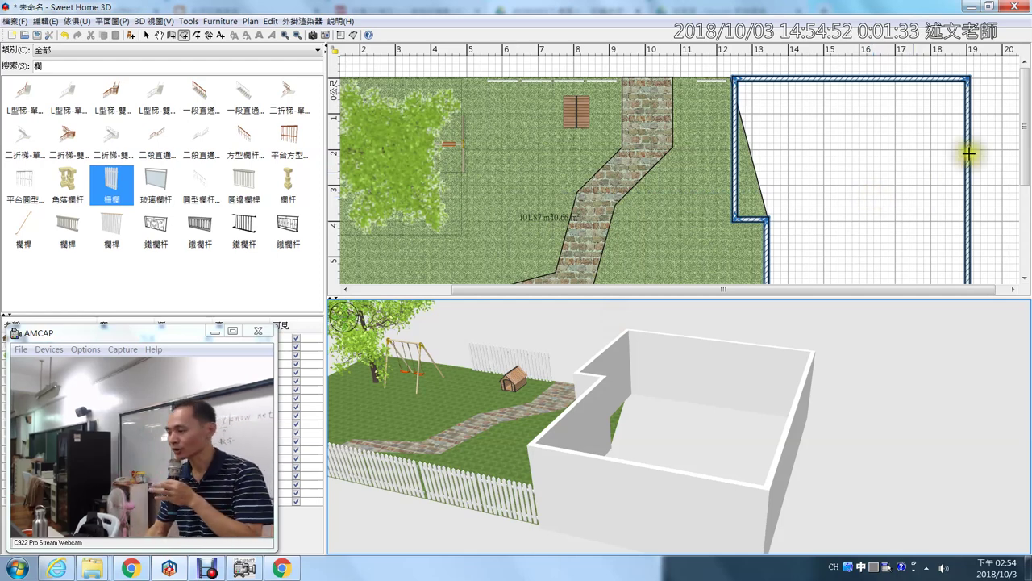
mouse_move(1023, 141)
mouse_down()
mouse_move(1025, 176)
mouse_move(1018, 150)
mouse_up()
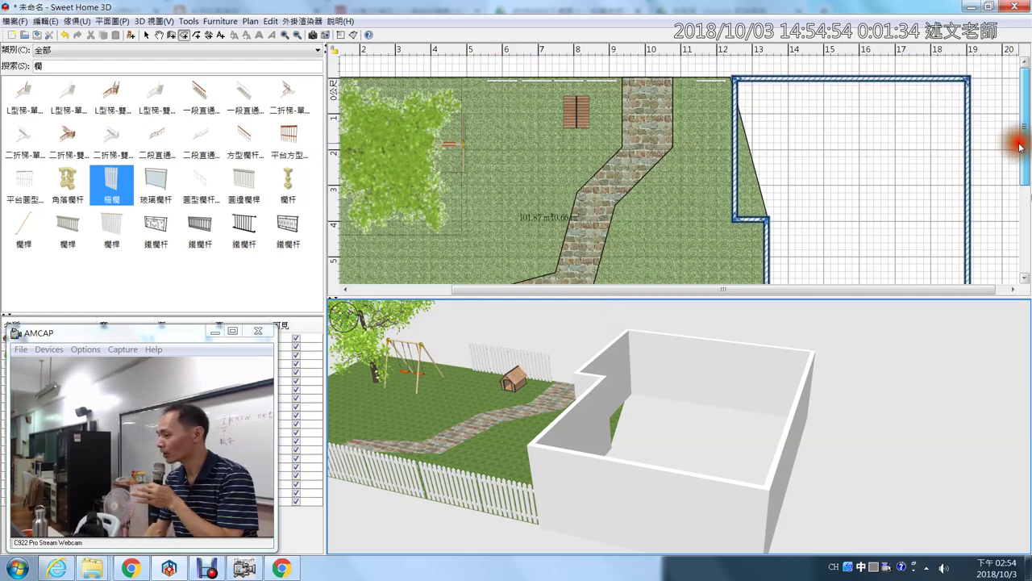
double_click(863, 153)
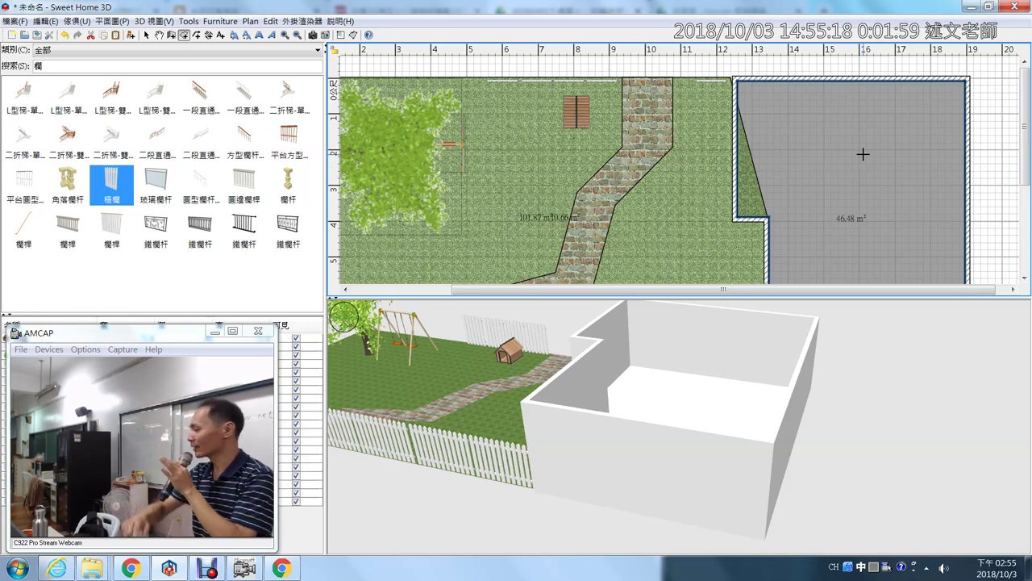
drag(679, 454, 811, 439)
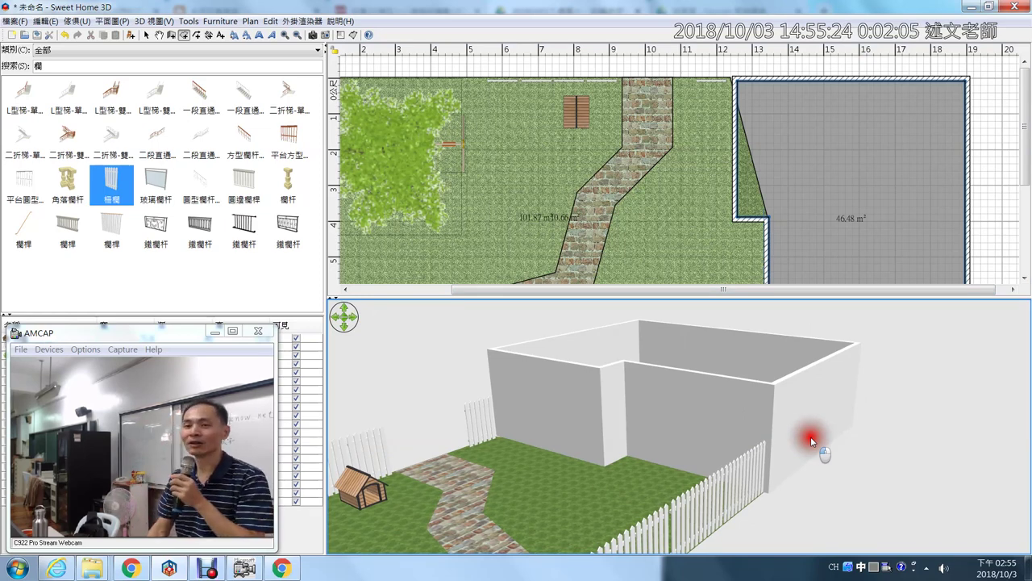
drag(810, 436, 811, 440)
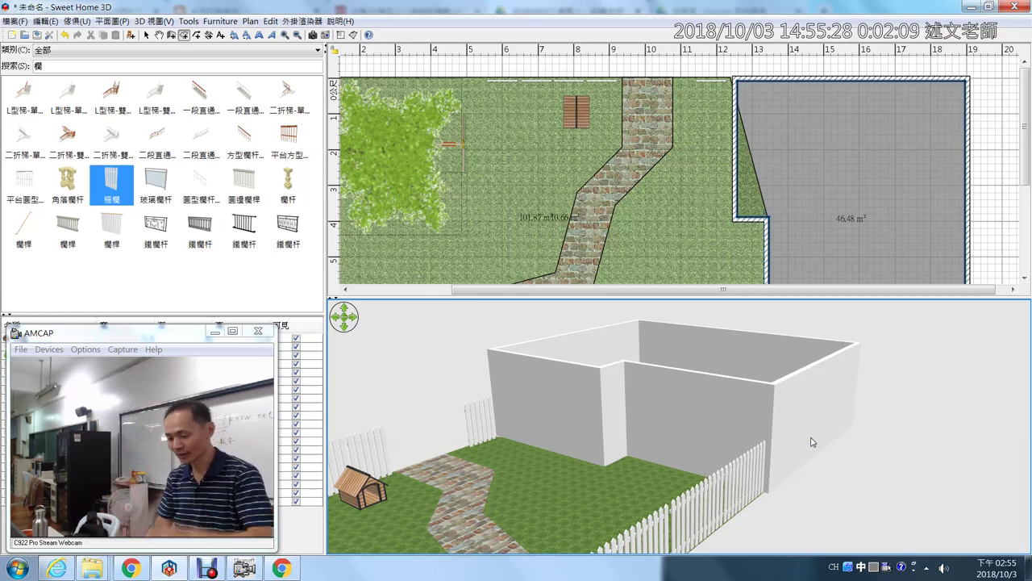
mouse_move(654, 364)
mouse_down()
mouse_move(645, 464)
mouse_move(744, 408)
mouse_move(721, 422)
mouse_move(722, 469)
mouse_up()
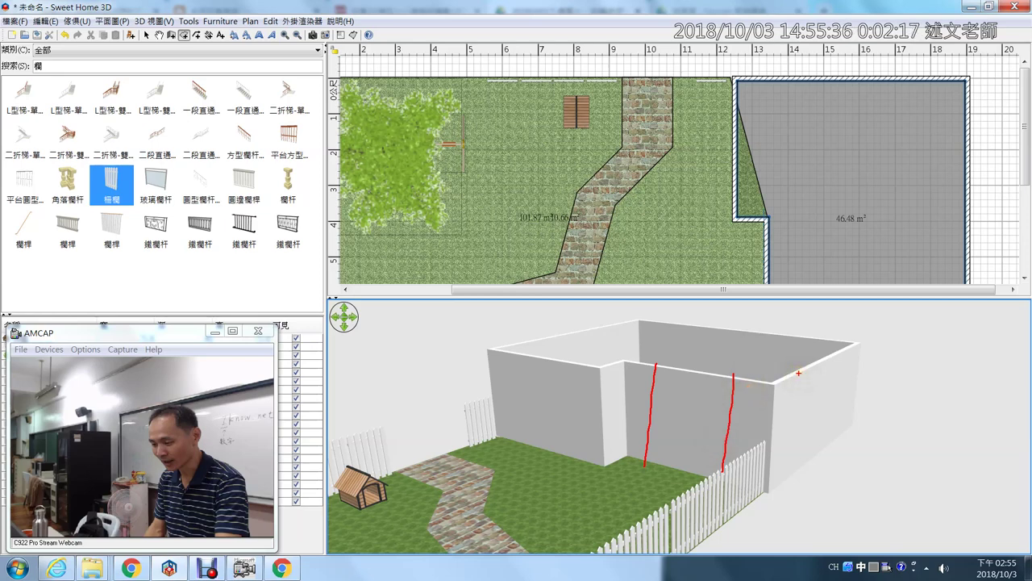
- Clear the furniture catalogue search and filter the catalogue to the 2門和窗 category
click(71, 64)
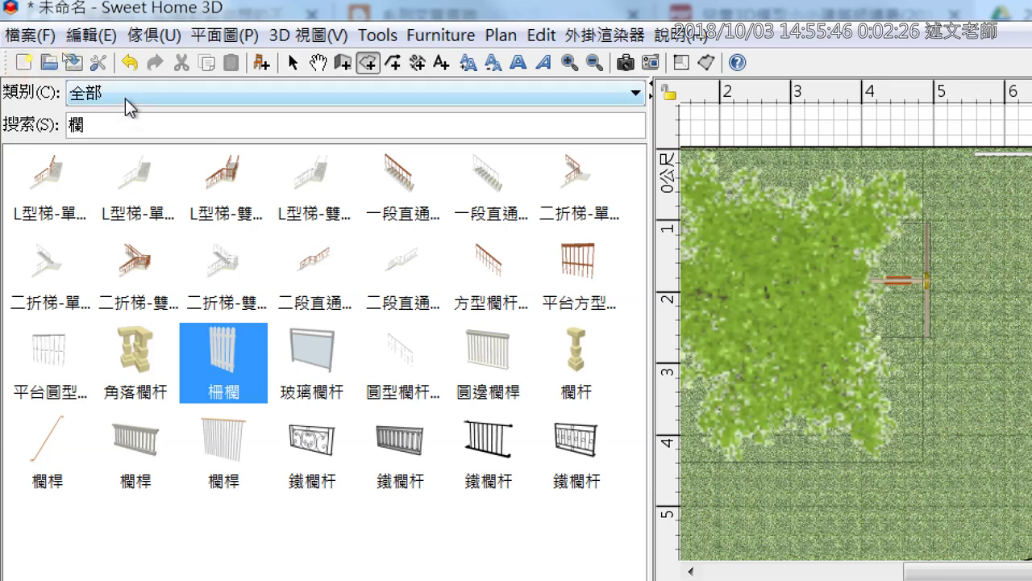
key(BackSpace)
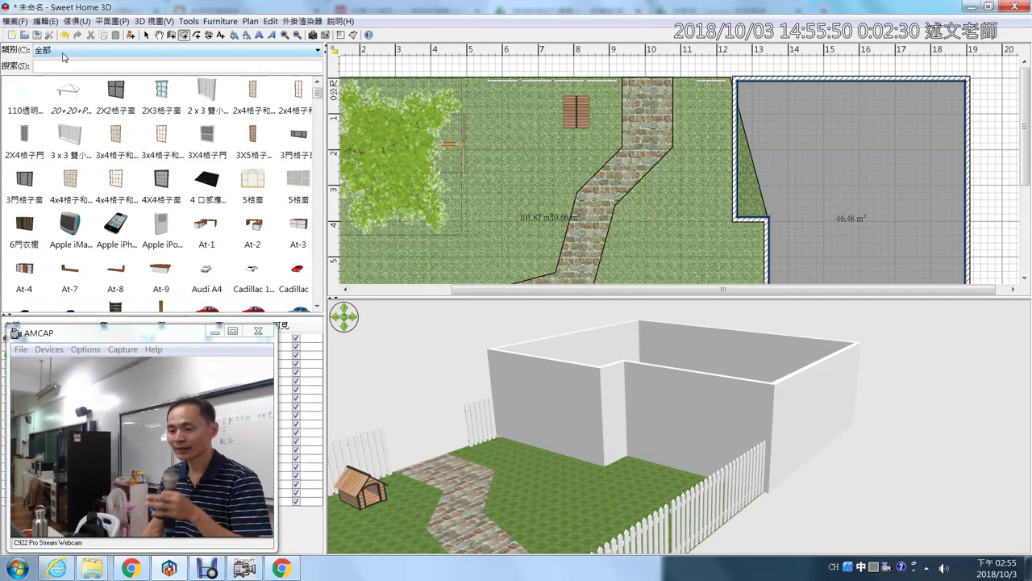
click(125, 99)
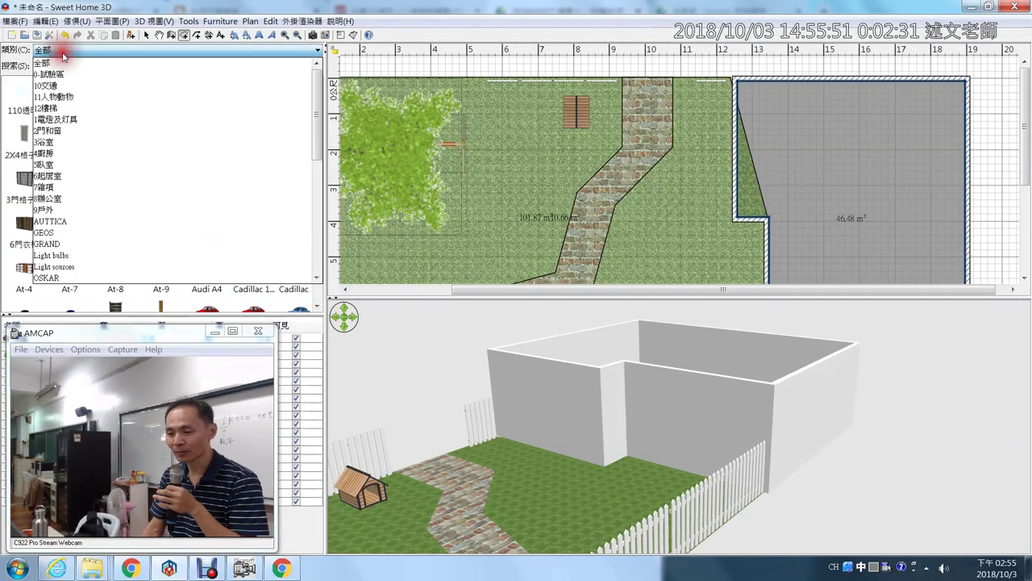
click(58, 131)
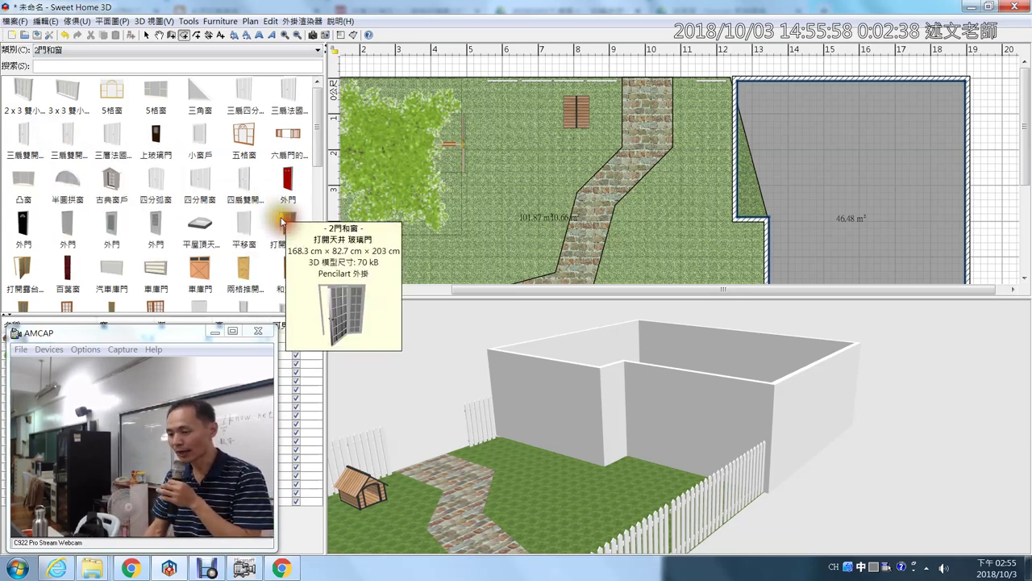
- Place the 打開天井 玻璃門 glass door in the upper garden-facing wall, above the stepped corner
drag(286, 227, 729, 150)
drag(688, 431, 675, 455)
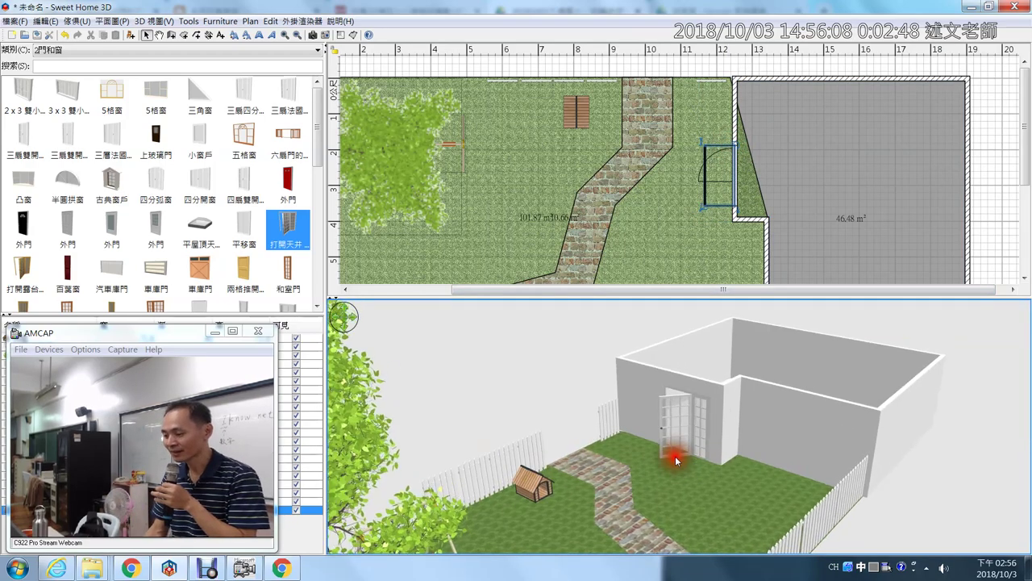
scroll(684, 408, up, 5)
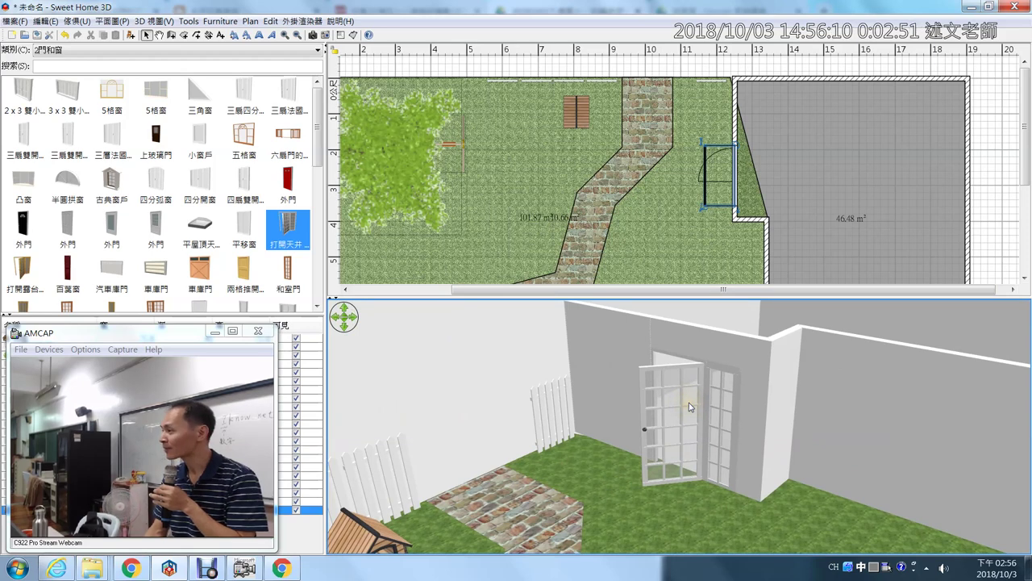
- Flip the glass door to the inner side of its wall so that it opens into the house
mouse_move(708, 175)
mouse_down()
mouse_move(708, 161)
mouse_move(749, 138)
mouse_move(720, 178)
mouse_up()
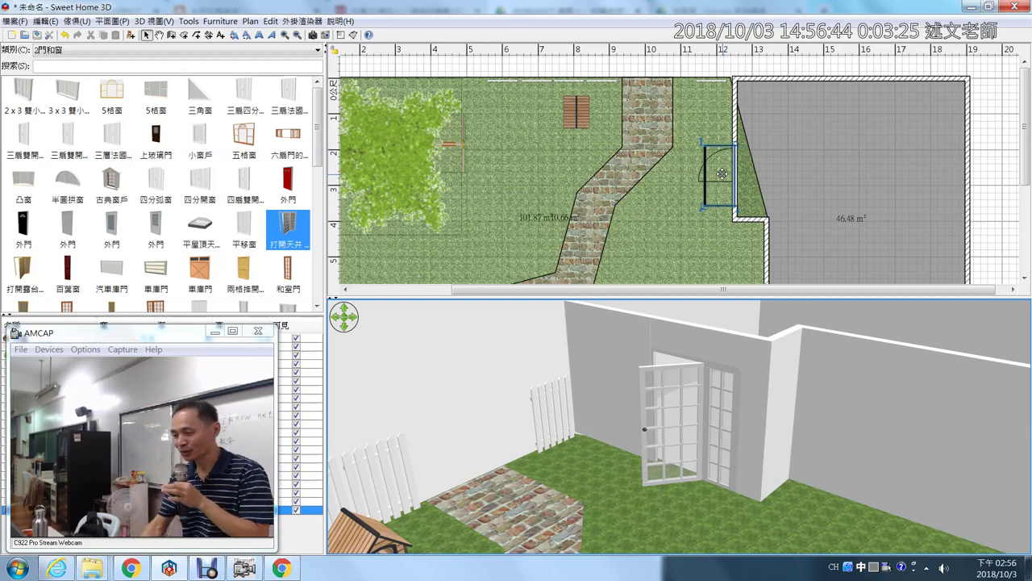
click(724, 175)
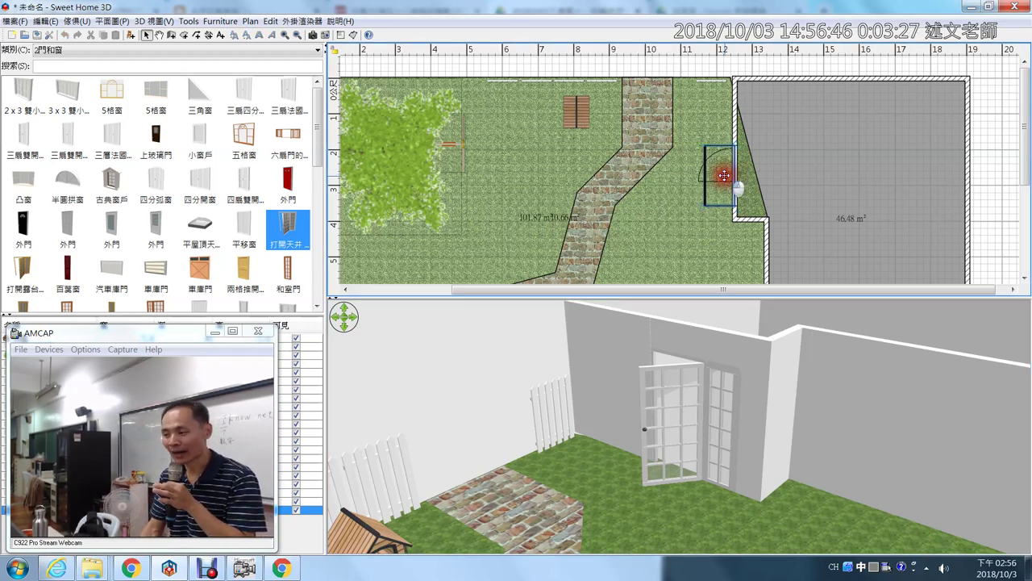
drag(724, 175, 750, 171)
drag(702, 447, 752, 417)
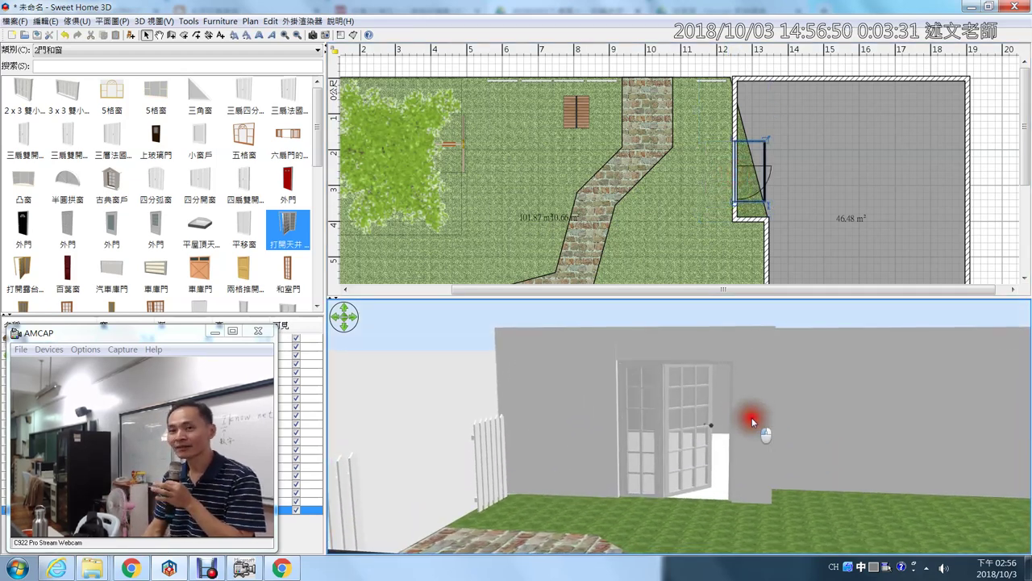
drag(752, 417, 627, 427)
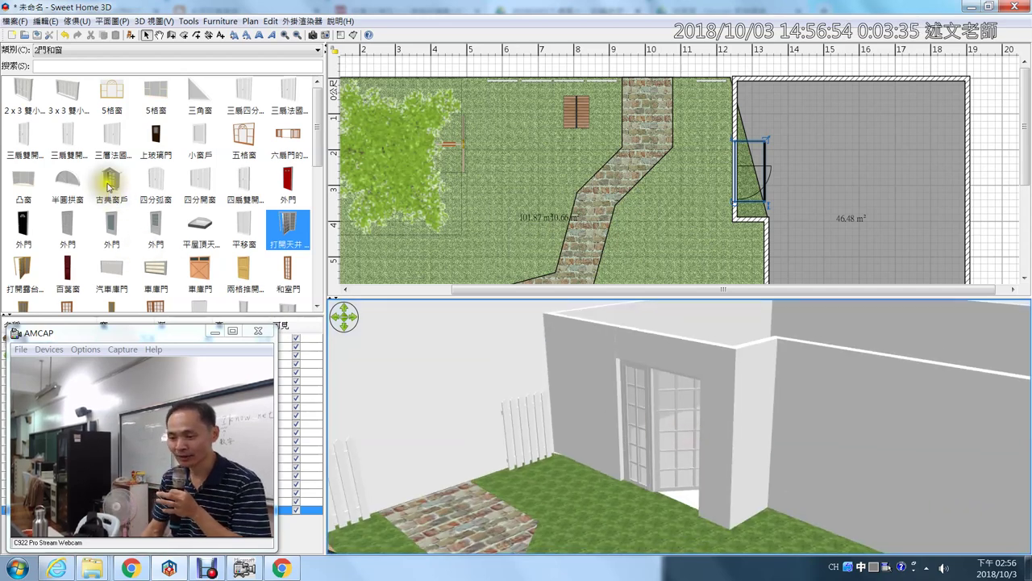
drag(72, 137, 749, 239)
drag(684, 448, 742, 435)
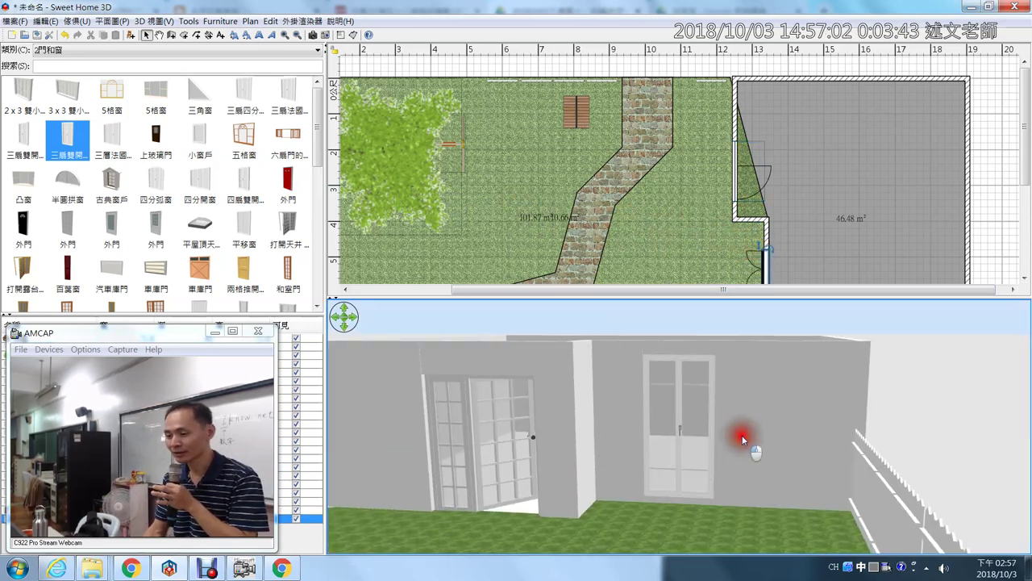
click(770, 270)
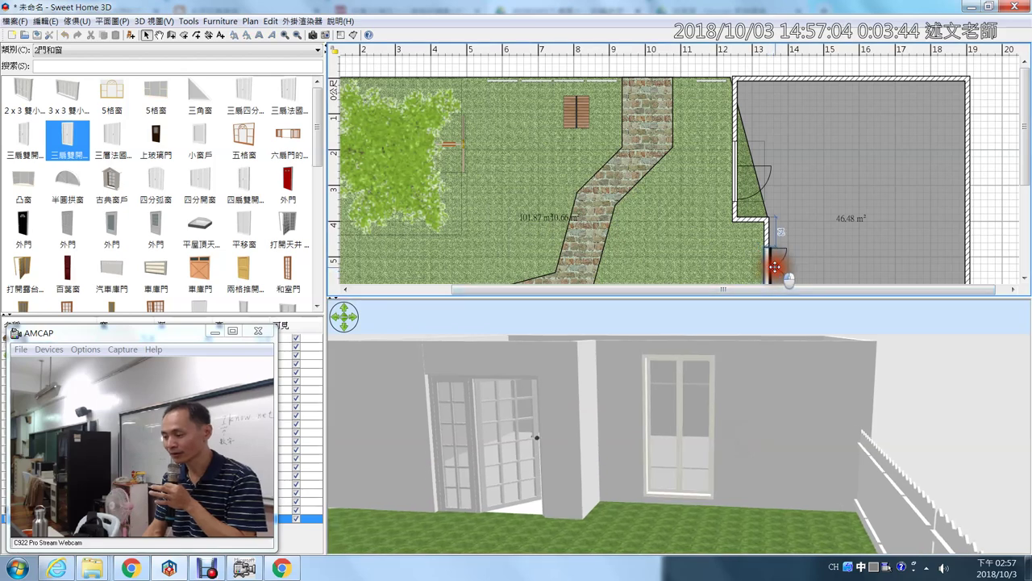
drag(774, 266, 752, 273)
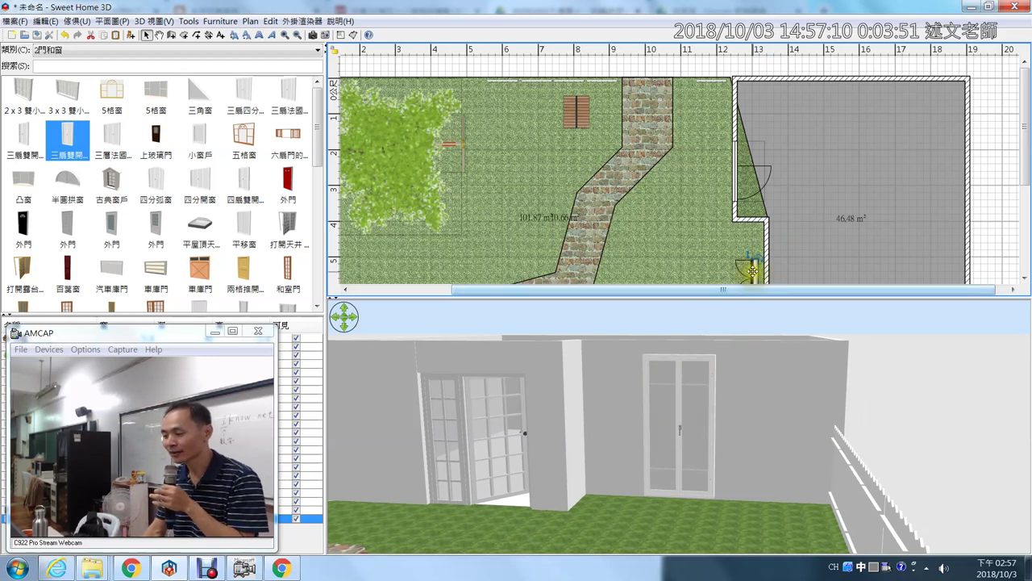
drag(752, 272, 758, 269)
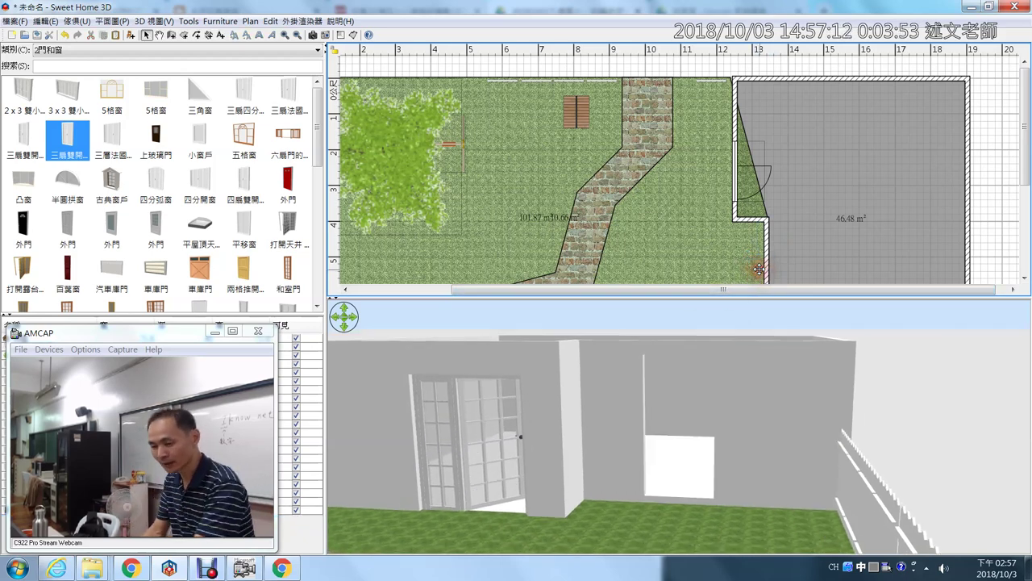
- Place the 四分開窗 window in the garden-facing wall just below the stepped corner of the house
drag(200, 183, 729, 242)
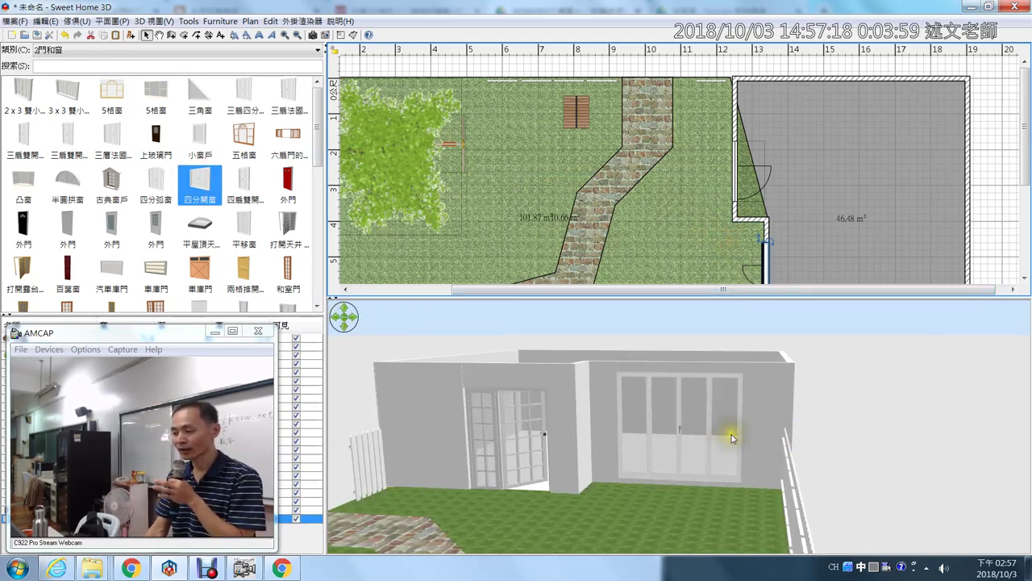
drag(732, 437, 678, 510)
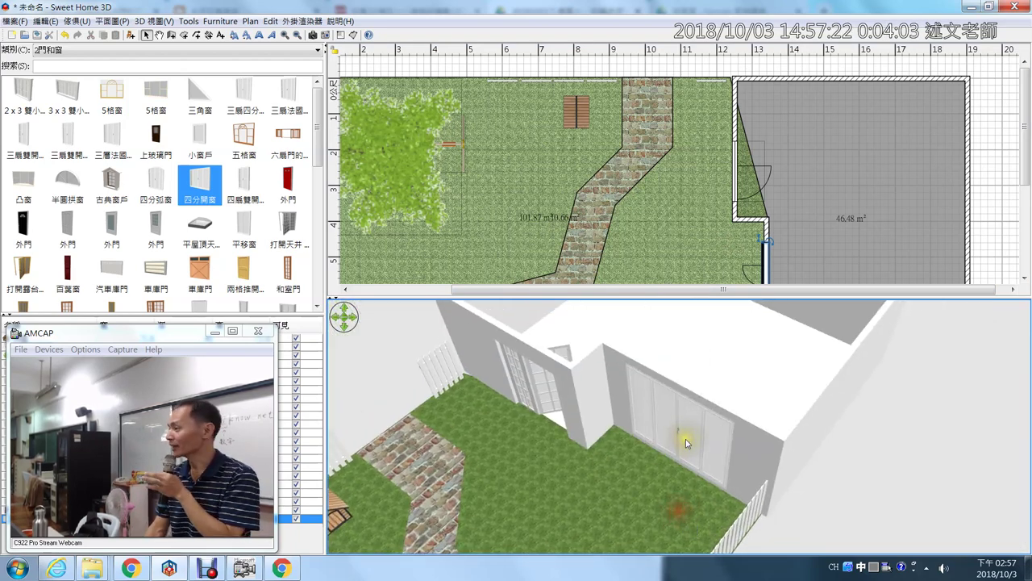
click(833, 297)
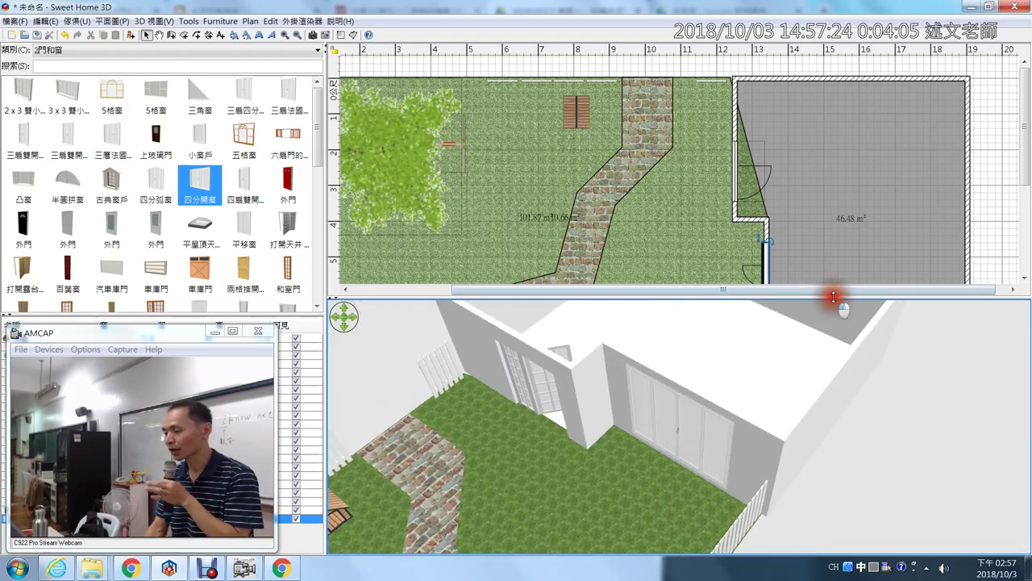
drag(833, 297, 836, 317)
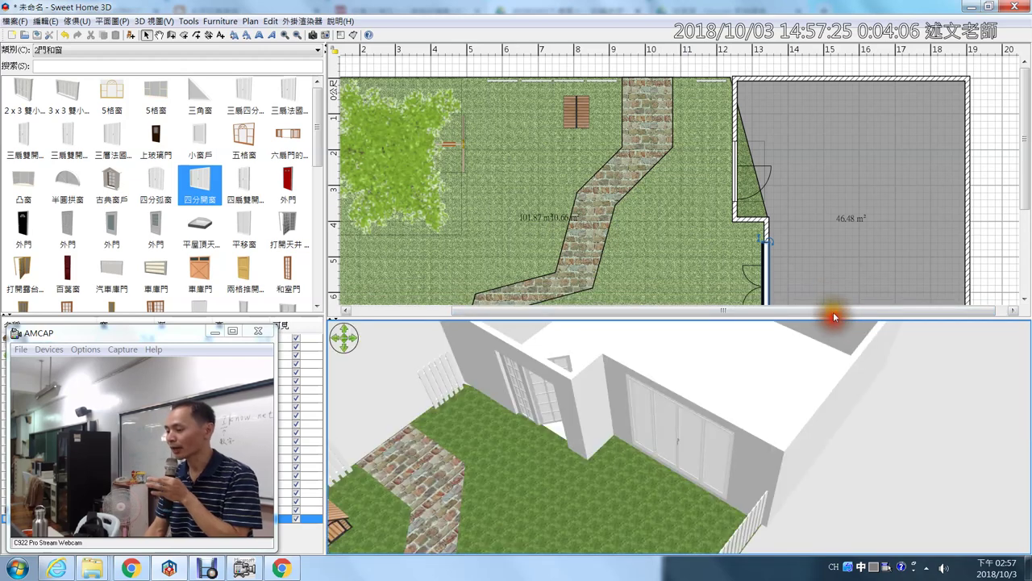
- Open the properties of the upper garden-facing wall that holds the glass door
click(735, 94)
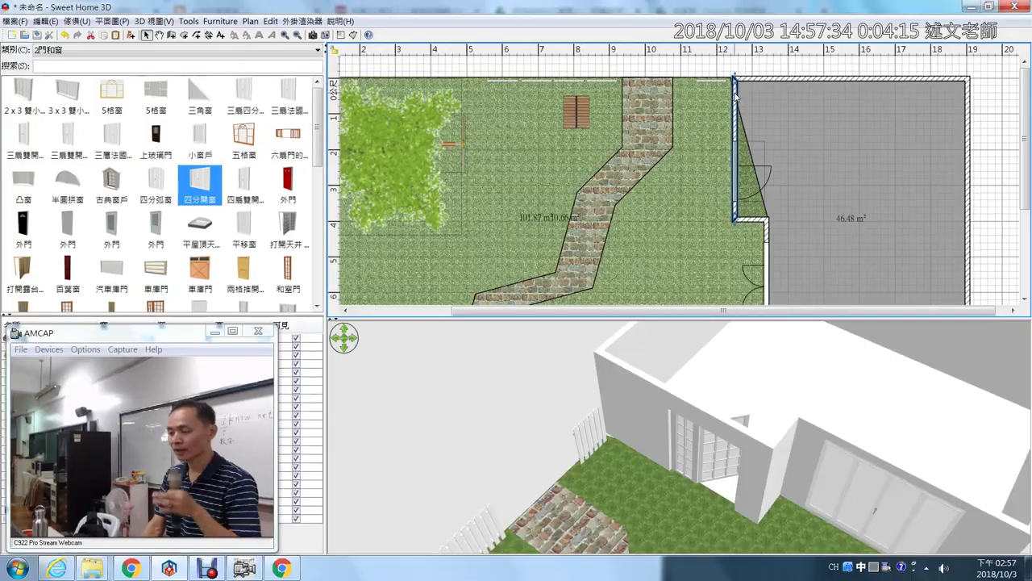
click(735, 95)
double_click(734, 94)
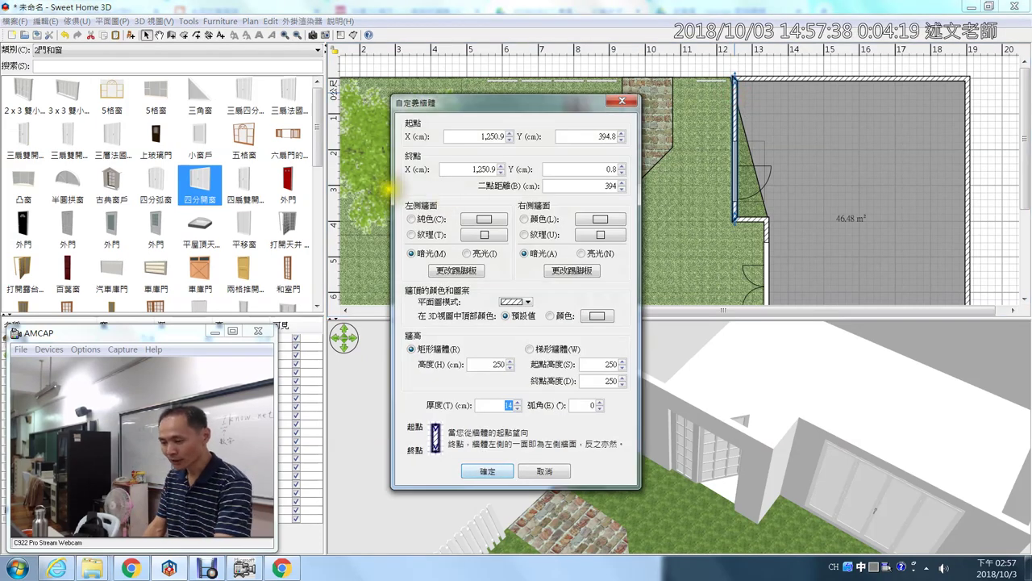
mouse_move(393, 190)
mouse_down()
mouse_move(620, 231)
mouse_move(648, 256)
mouse_up()
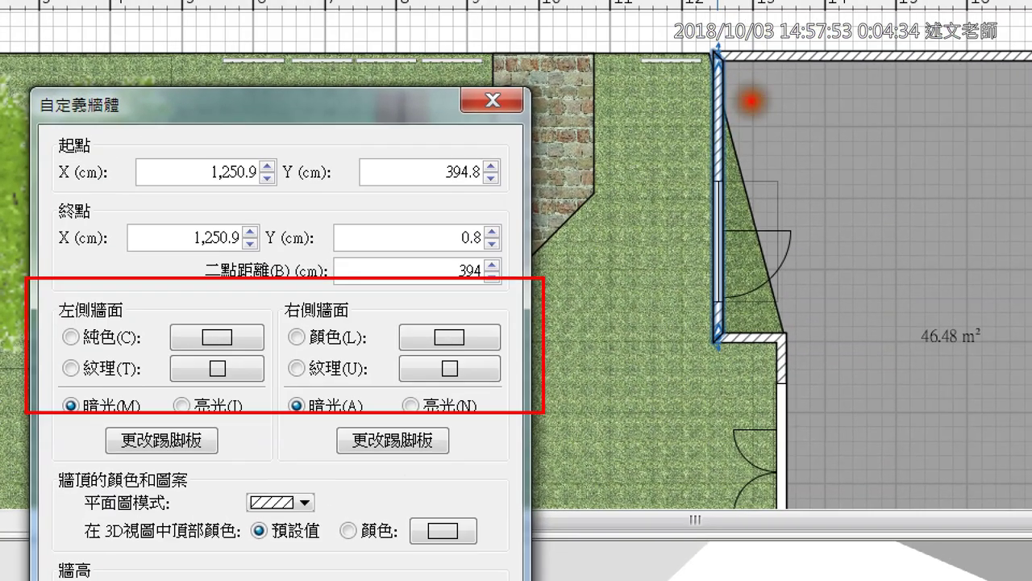
mouse_move(796, 42)
mouse_down()
mouse_move(801, 61)
mouse_move(804, 38)
mouse_move(776, 36)
mouse_up()
drag(718, 84, 744, 116)
drag(738, 338, 726, 361)
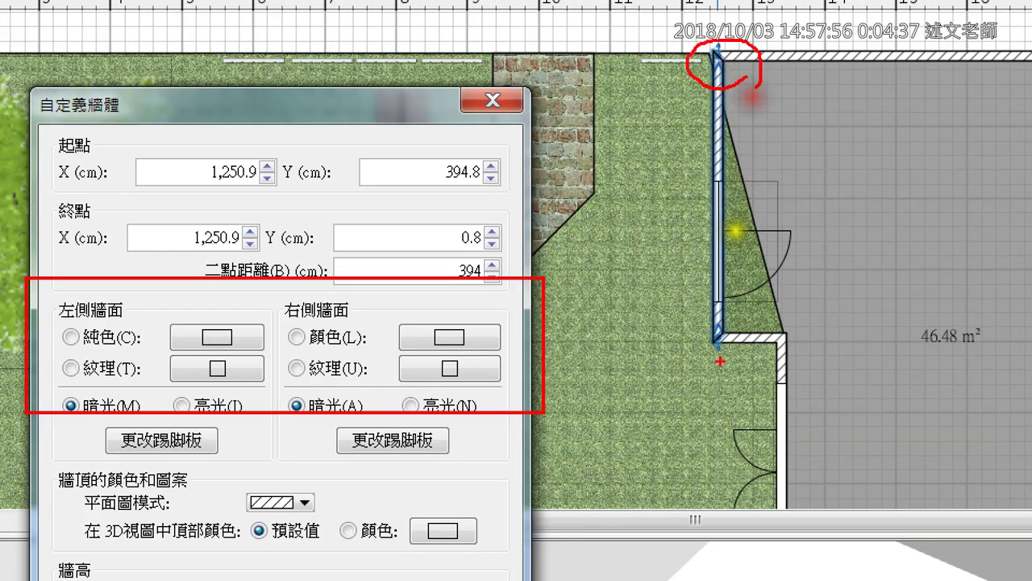
mouse_move(661, 349)
mouse_down()
mouse_move(653, 153)
mouse_move(618, 191)
mouse_up()
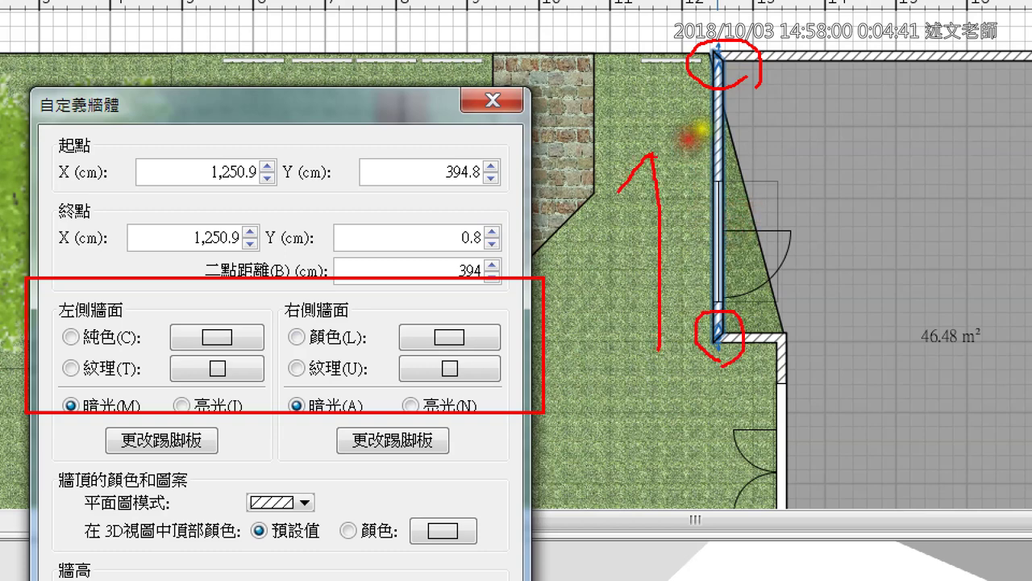
drag(651, 156, 680, 179)
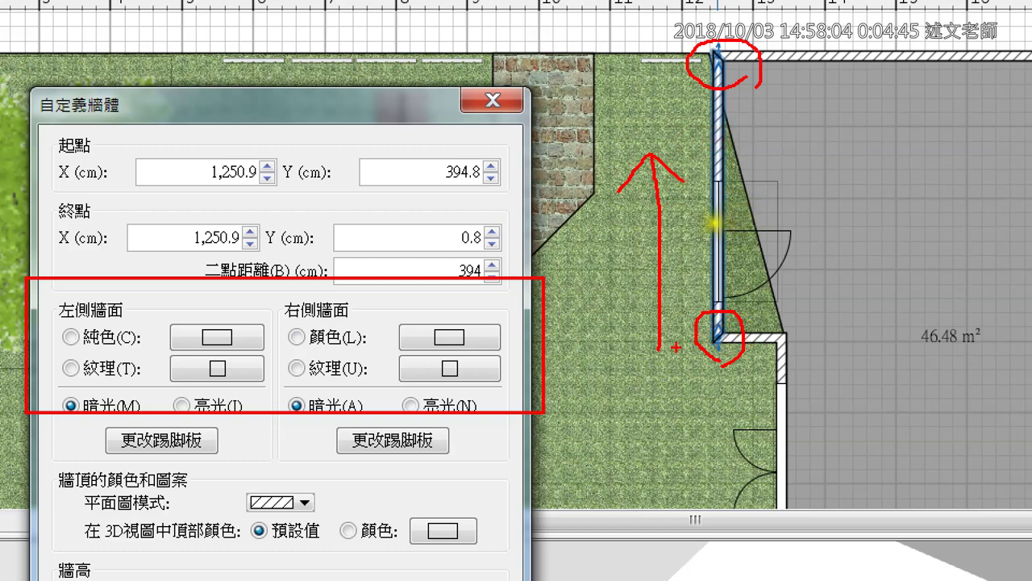
mouse_move(634, 383)
mouse_down()
mouse_move(652, 407)
mouse_move(704, 425)
mouse_up()
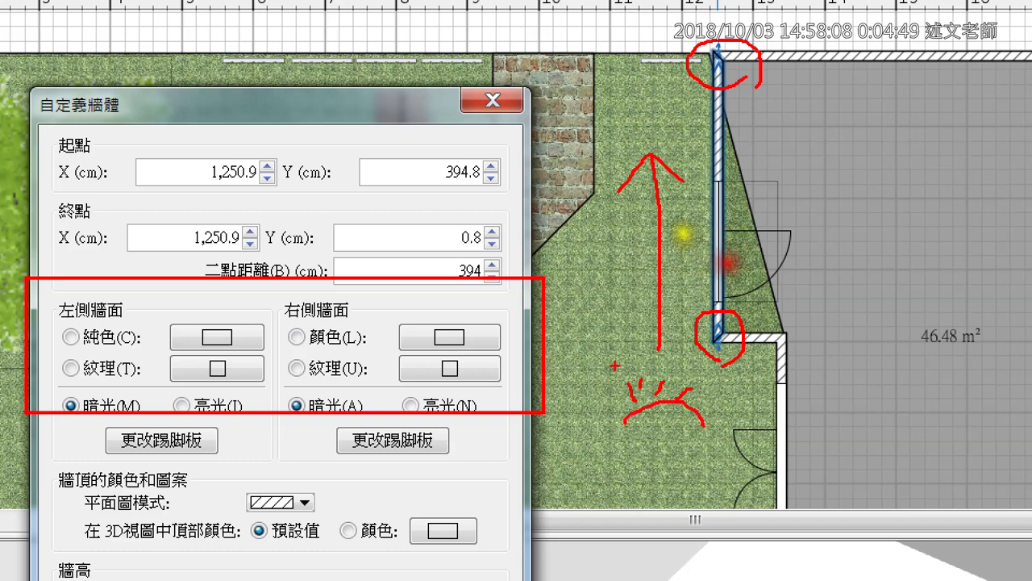
drag(575, 248, 594, 296)
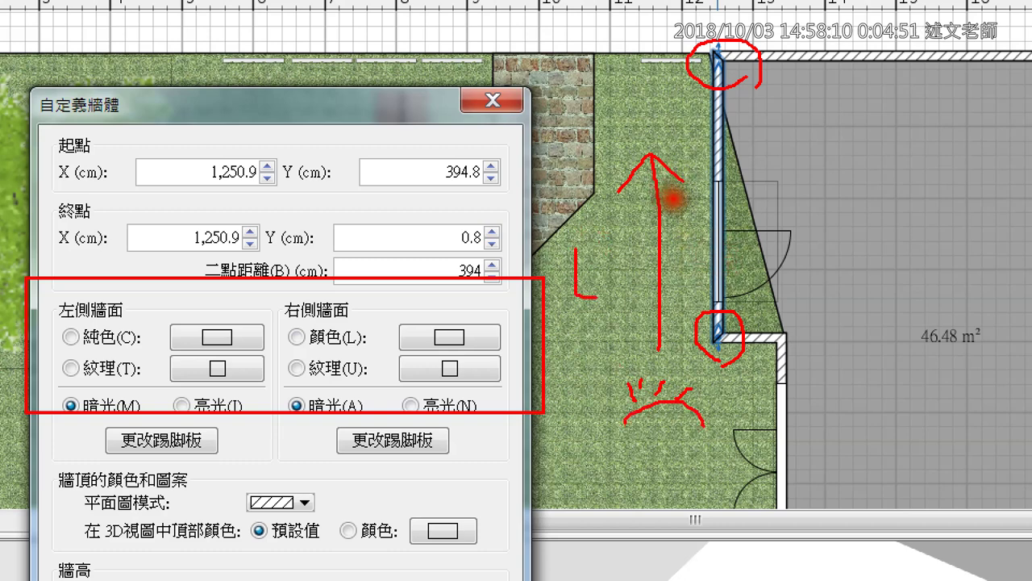
mouse_move(680, 250)
mouse_down()
mouse_move(680, 303)
mouse_move(710, 300)
mouse_up()
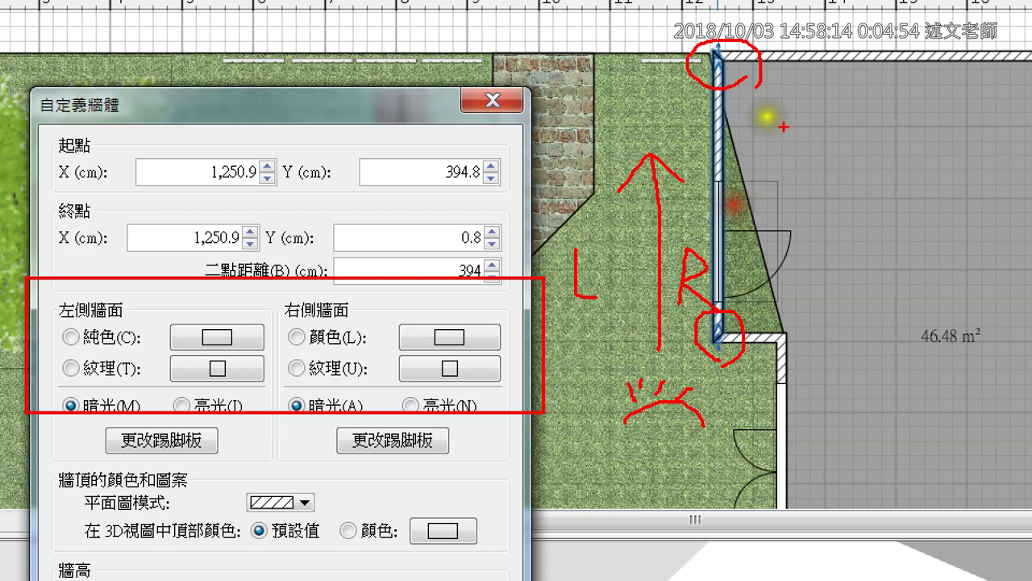
mouse_move(855, 66)
mouse_down()
mouse_move(855, 346)
mouse_move(906, 308)
mouse_up()
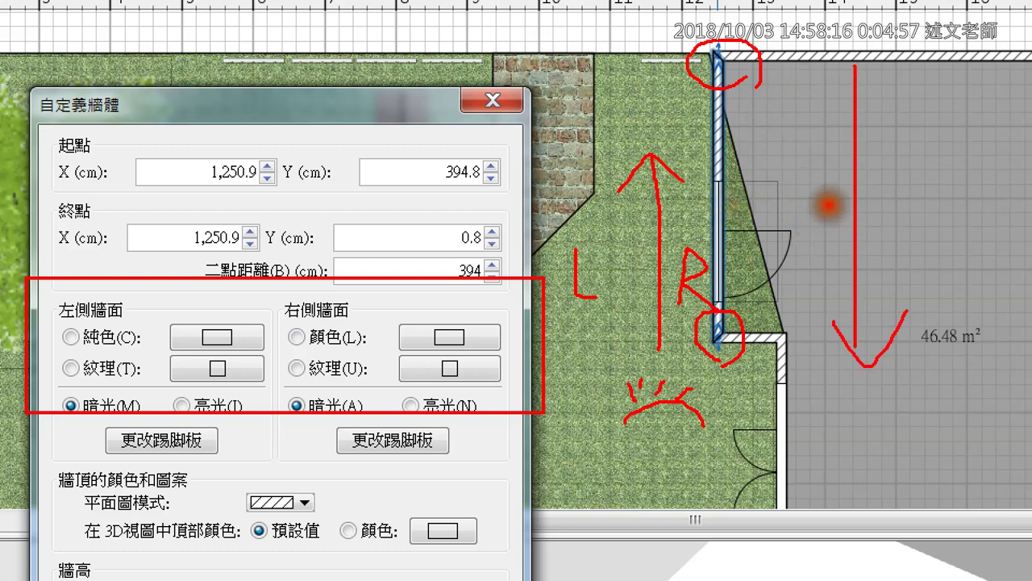
mouse_move(948, 144)
mouse_down()
mouse_move(968, 146)
mouse_move(957, 235)
mouse_move(1030, 244)
mouse_up()
drag(781, 116, 801, 166)
key(Escape)
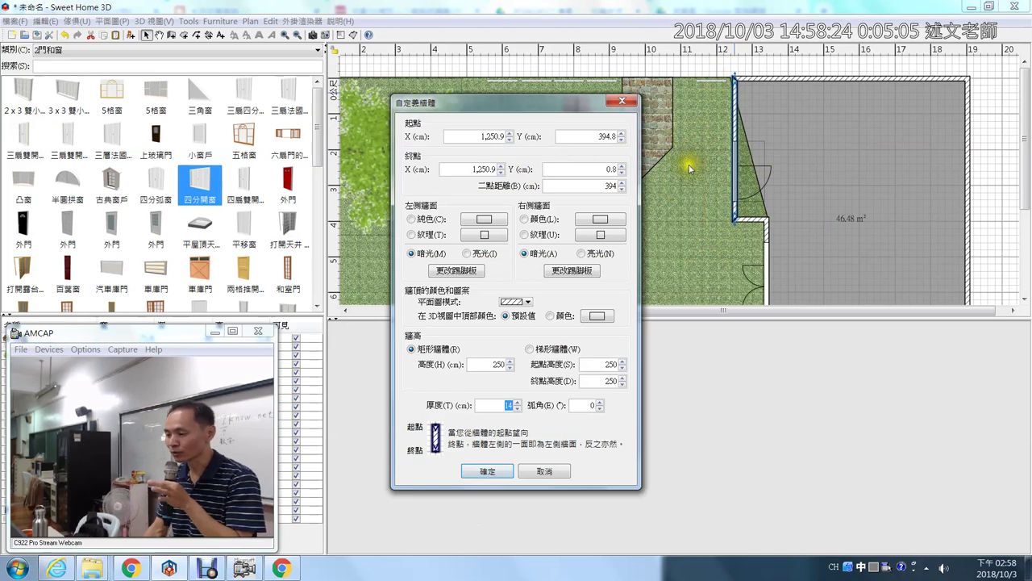
- Open the texture choice for the wall's left face and search the textures for 紅磚
click(482, 235)
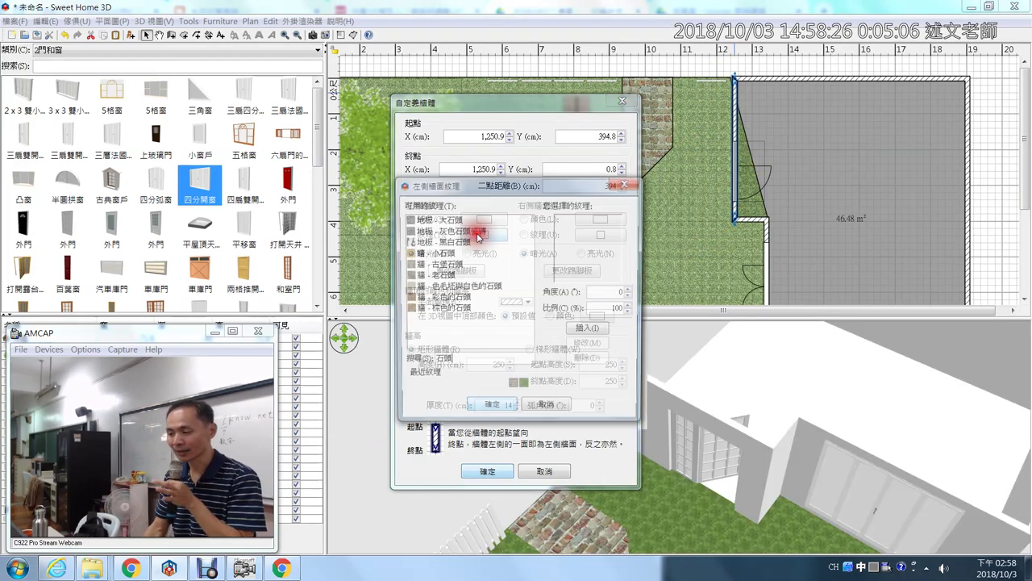
click(400, 361)
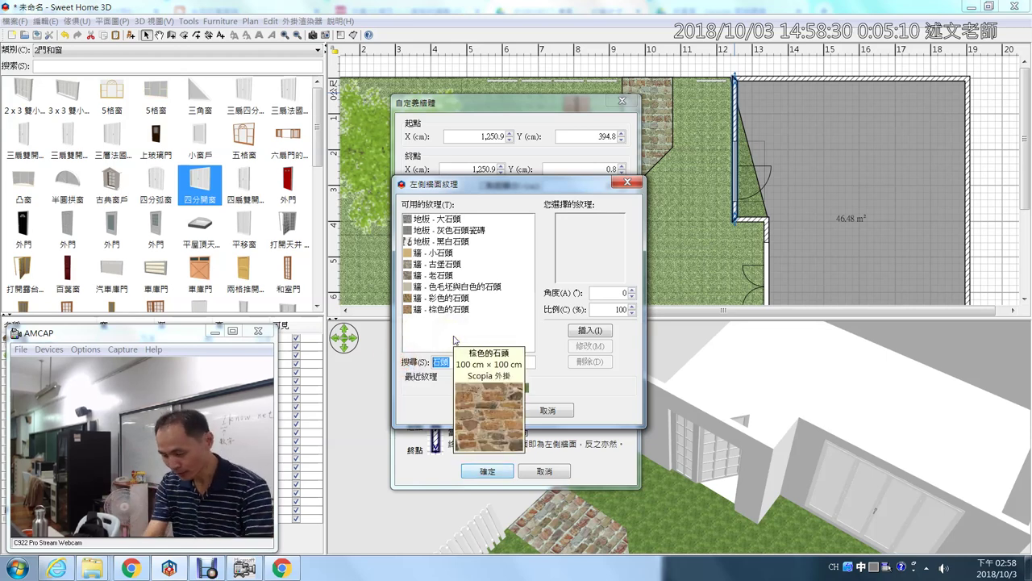
text(紅)
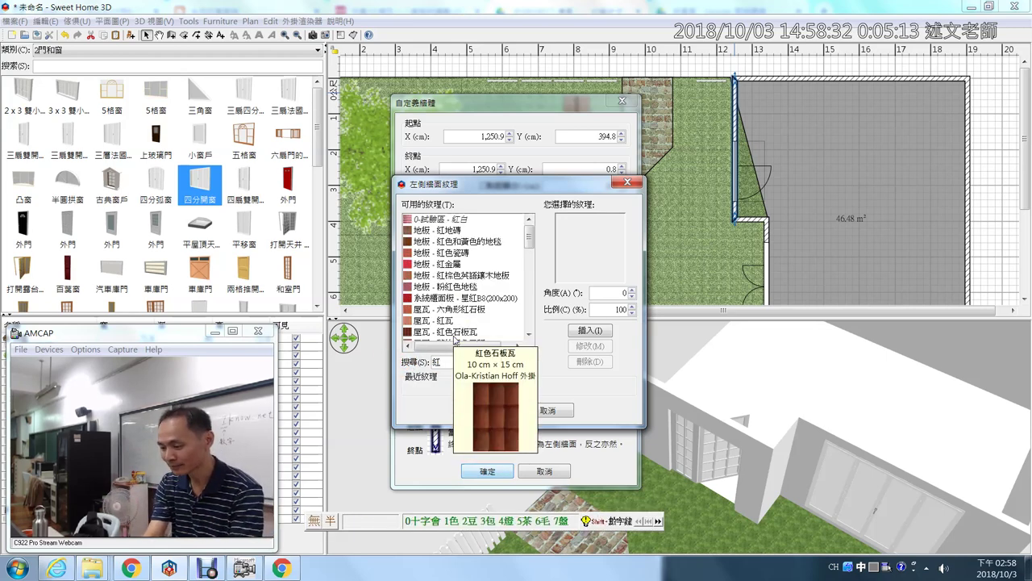
text(lo)
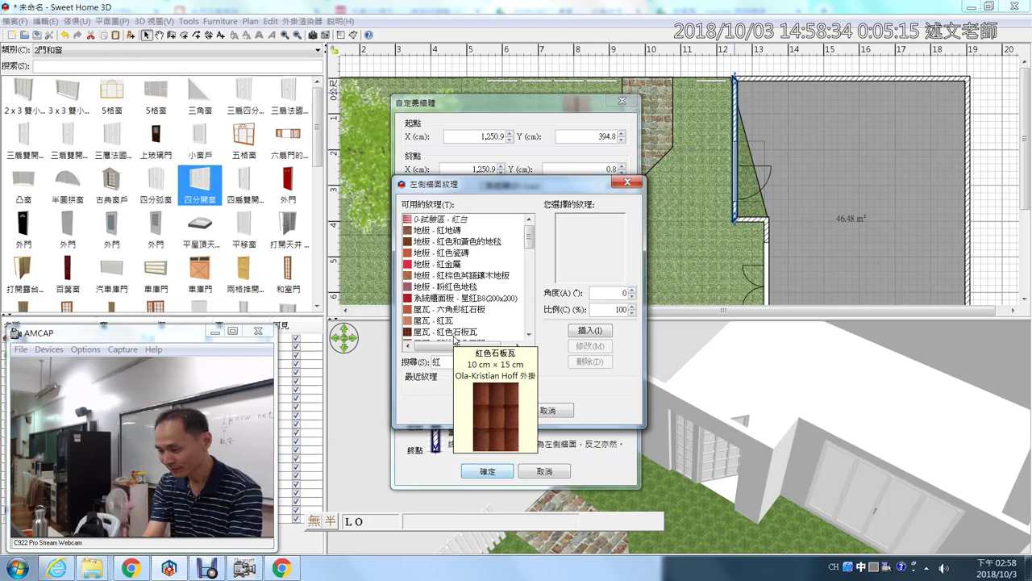
text(a)
key(space)
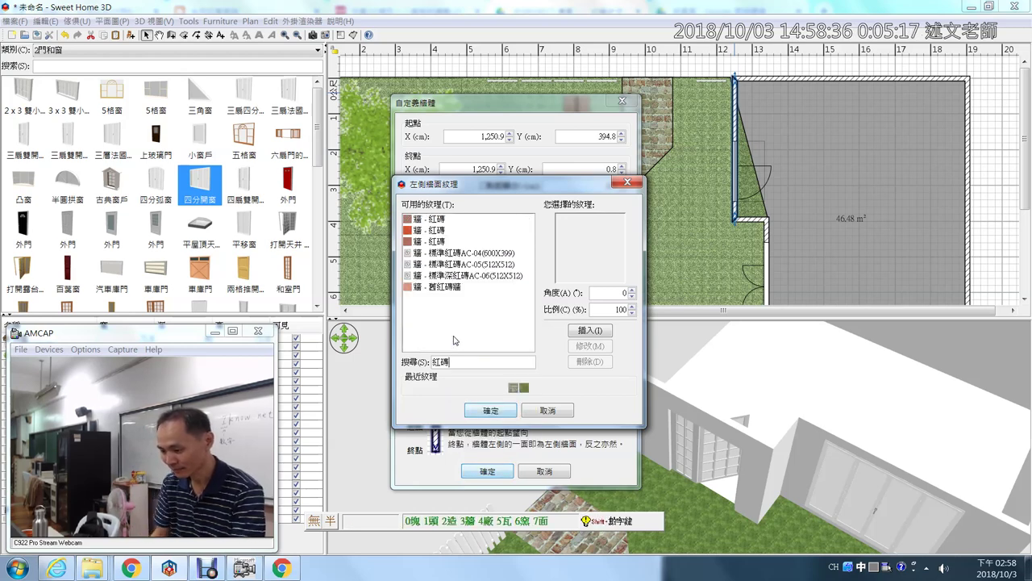
- Compare the red brick textures and apply the third 牆 - 紅磚 texture to the left face of the upper garden-facing wall
click(441, 241)
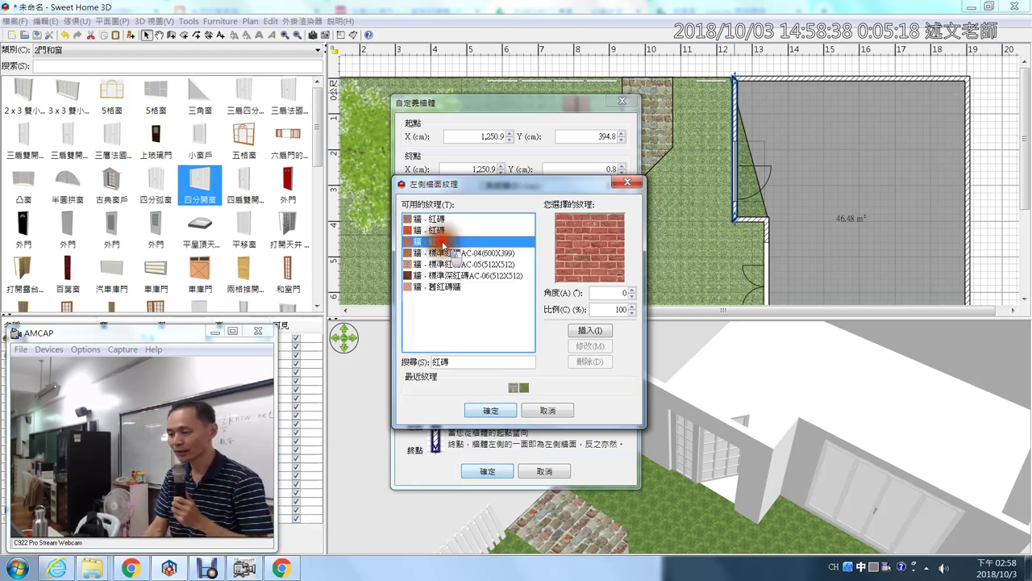
click(439, 219)
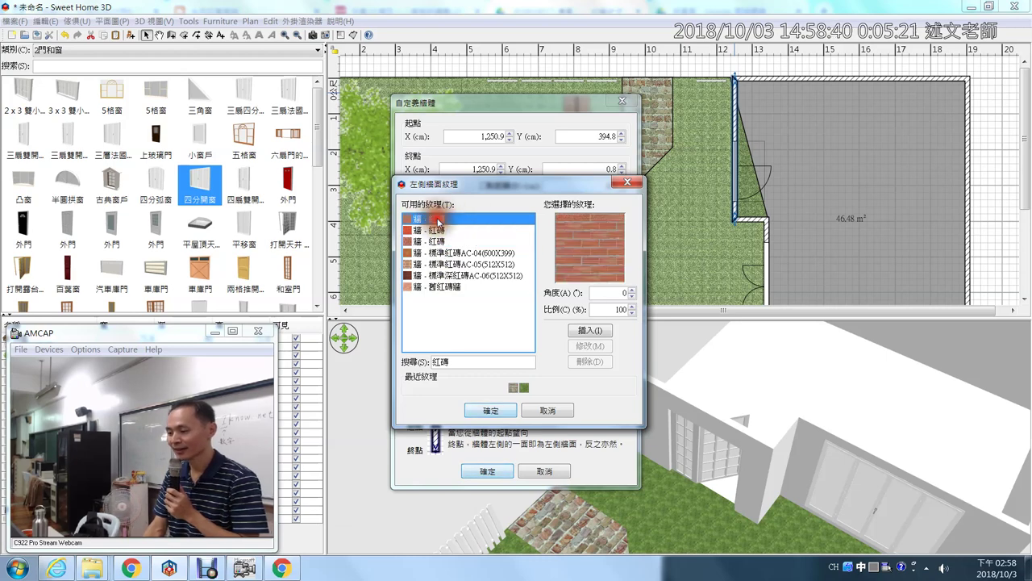
click(433, 230)
click(435, 241)
click(438, 252)
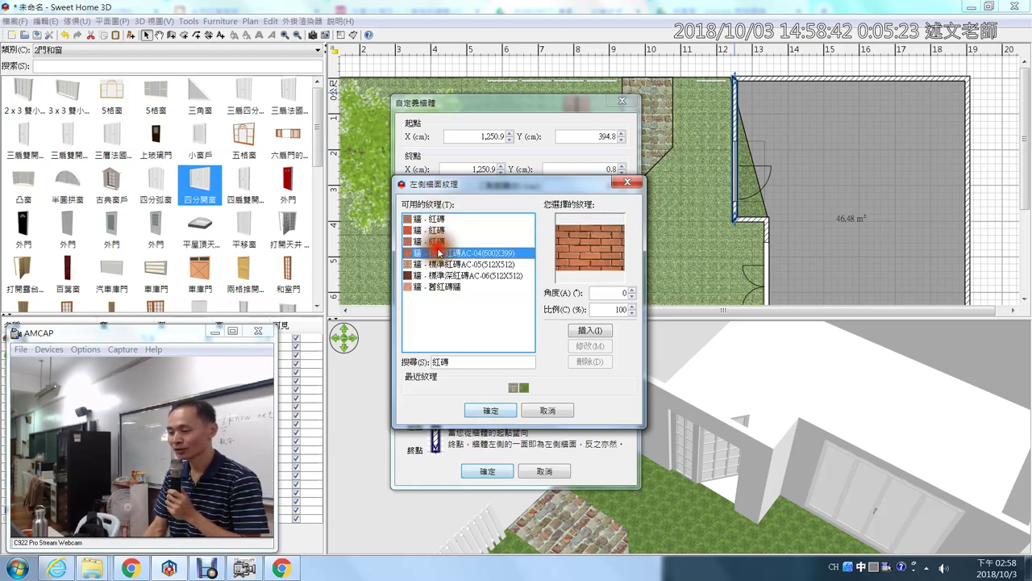
click(440, 264)
click(437, 275)
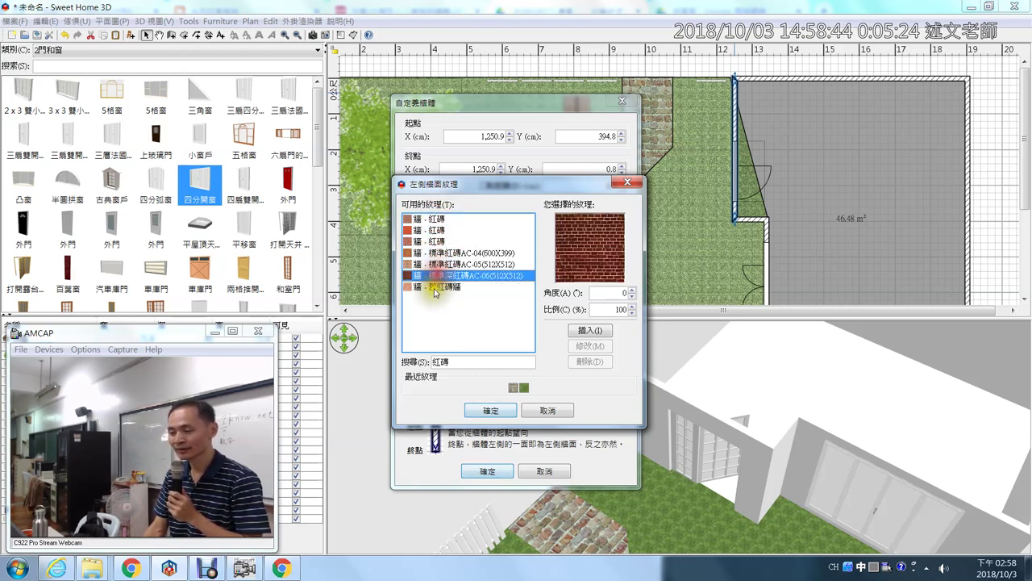
click(434, 287)
click(423, 241)
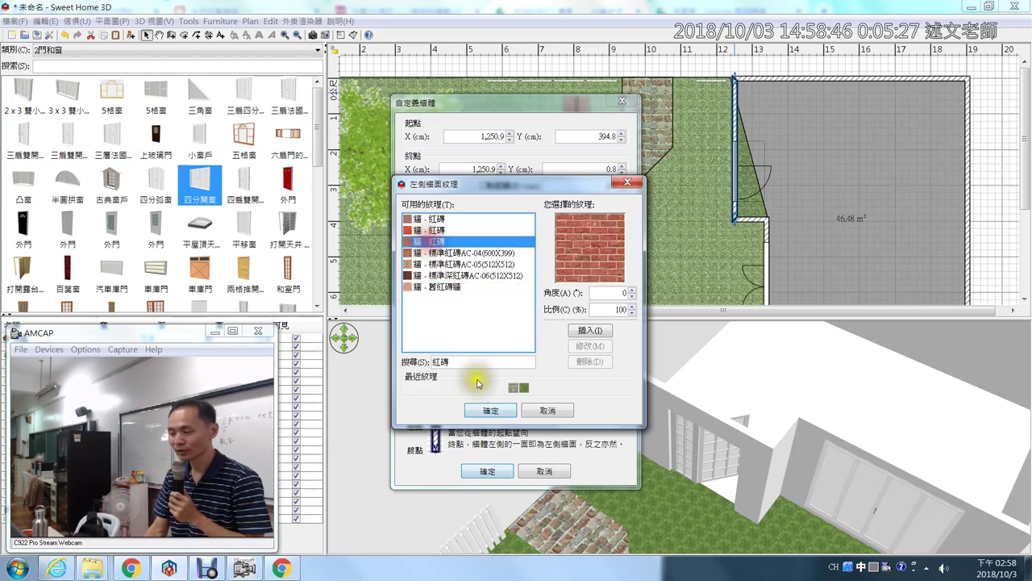
click(494, 412)
click(487, 470)
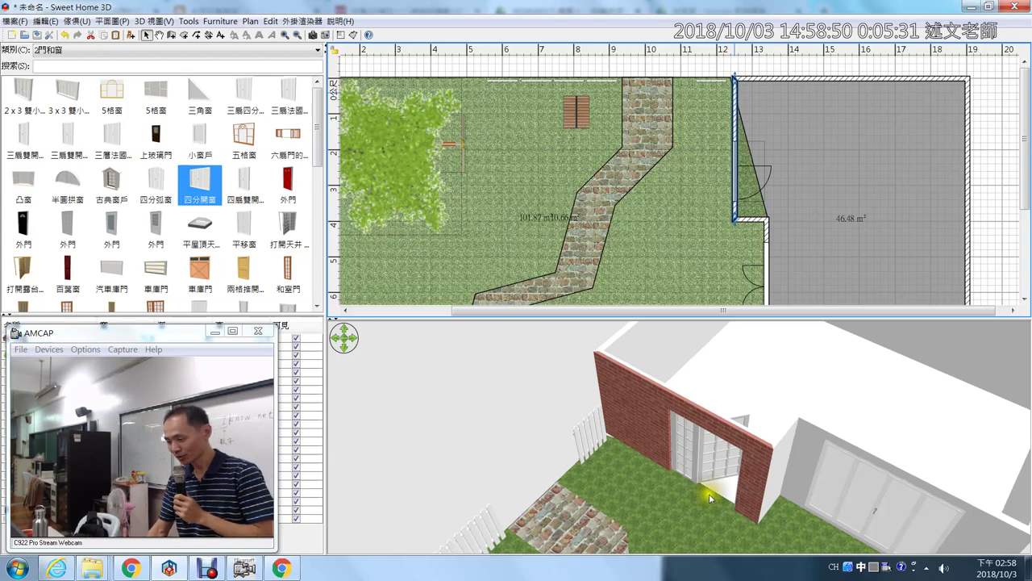
- Apply the recently used red brick texture to the left face of the wall along the house's upper edge
scroll(709, 491, up, 5)
scroll(728, 420, down, 3)
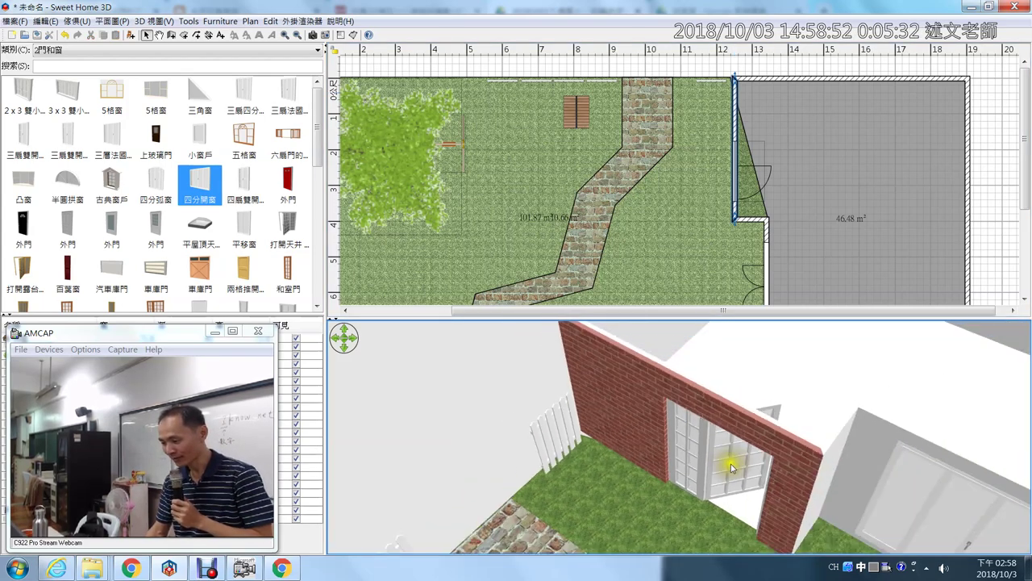
drag(728, 392, 721, 445)
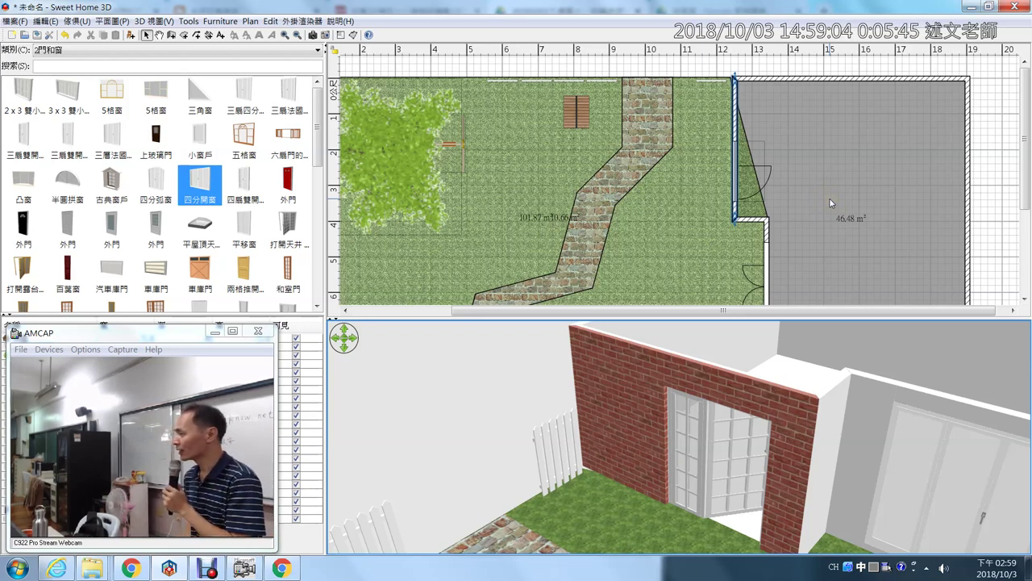
click(830, 77)
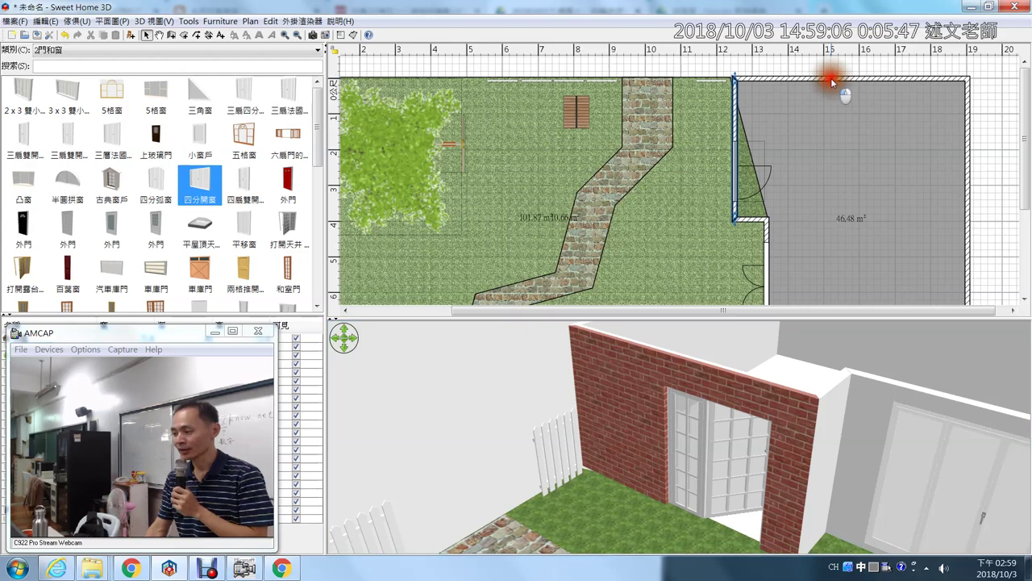
double_click(830, 77)
click(476, 241)
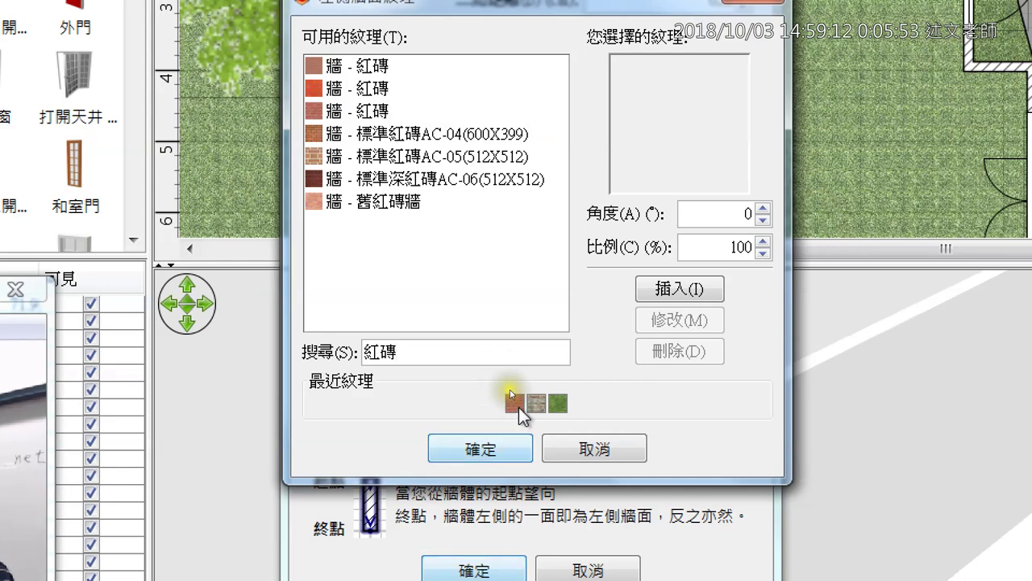
click(513, 401)
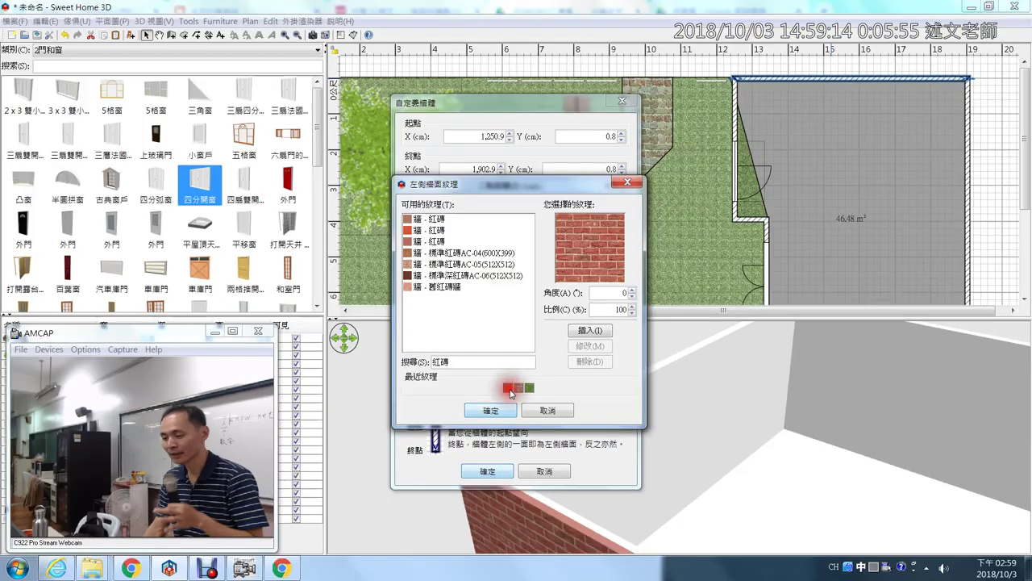
click(490, 409)
click(488, 470)
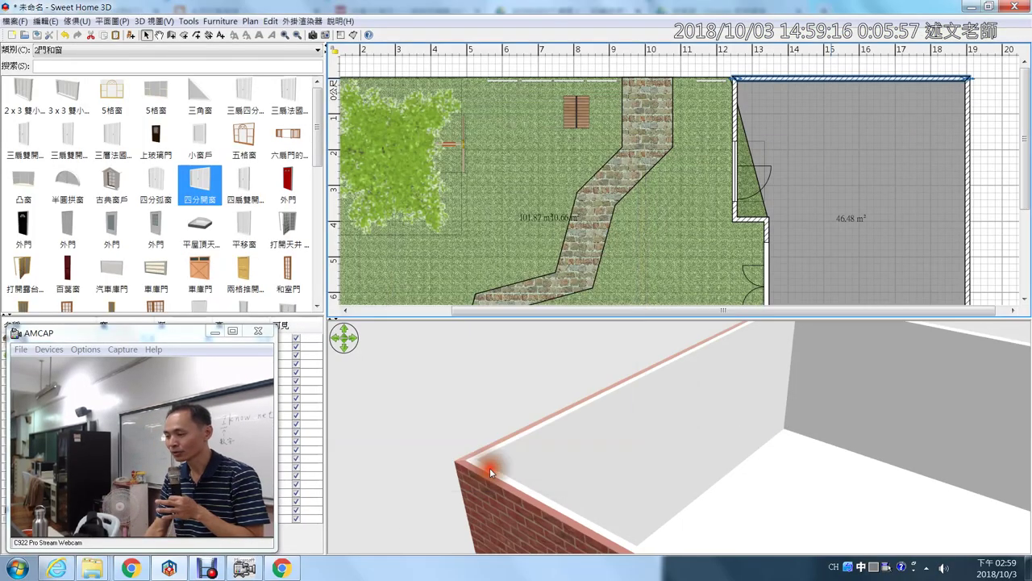
- Copy the upper garden-facing wall with the glass door as the source of the brick style
drag(556, 429, 684, 385)
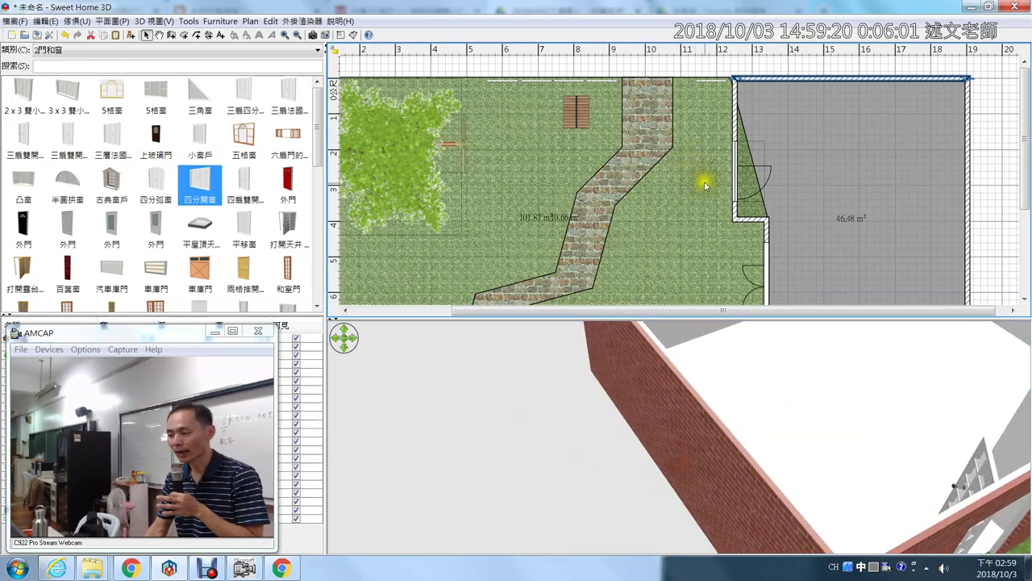
scroll(693, 167, down, 3)
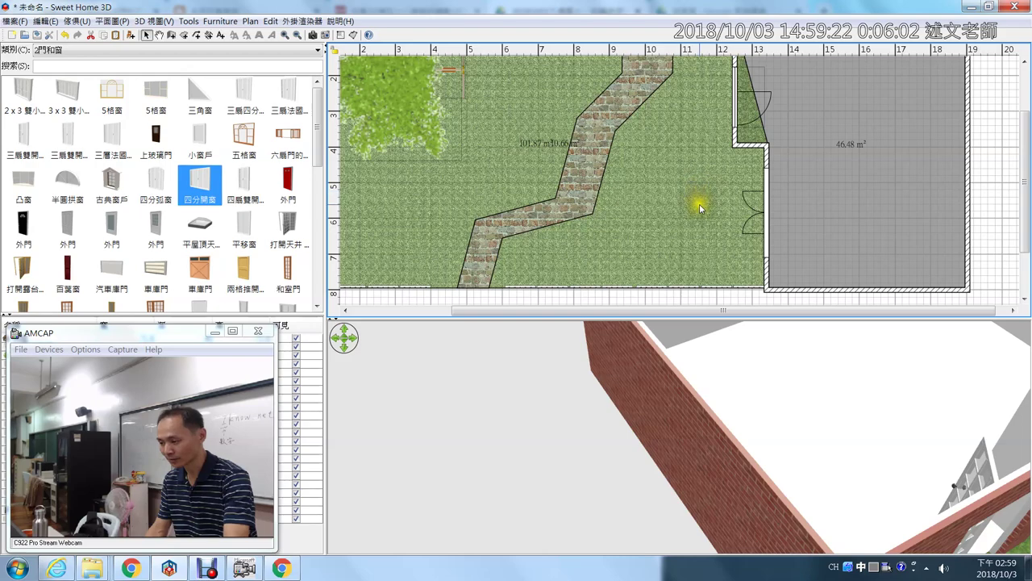
ctrl+scroll(695, 193, down, 3)
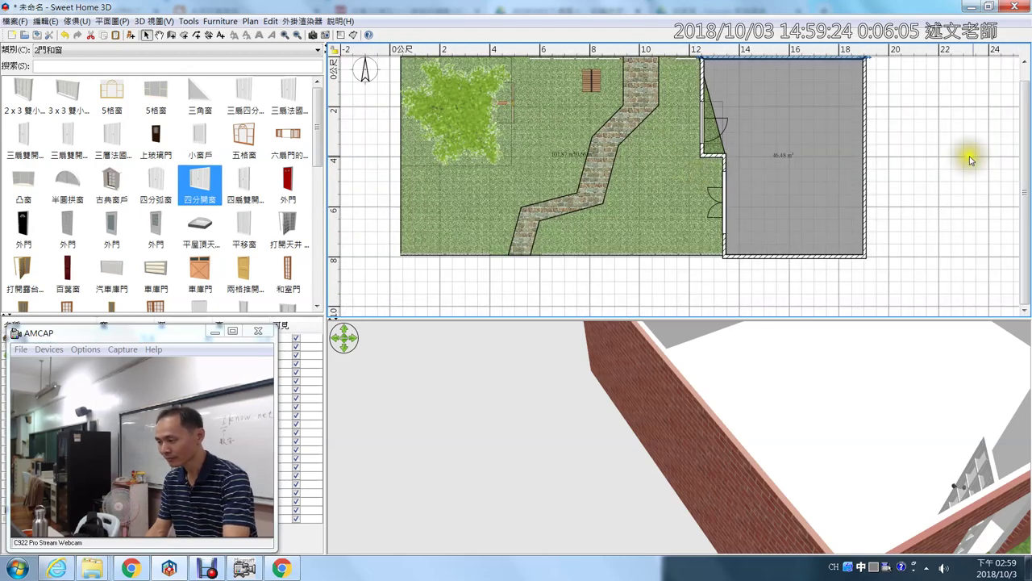
scroll(1025, 145, up, 1)
click(910, 100)
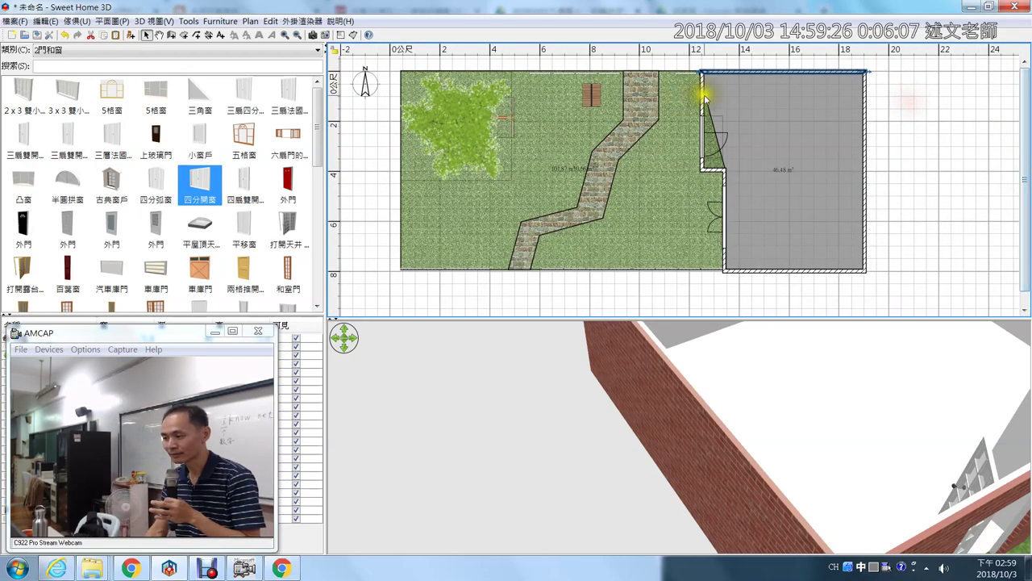
click(703, 97)
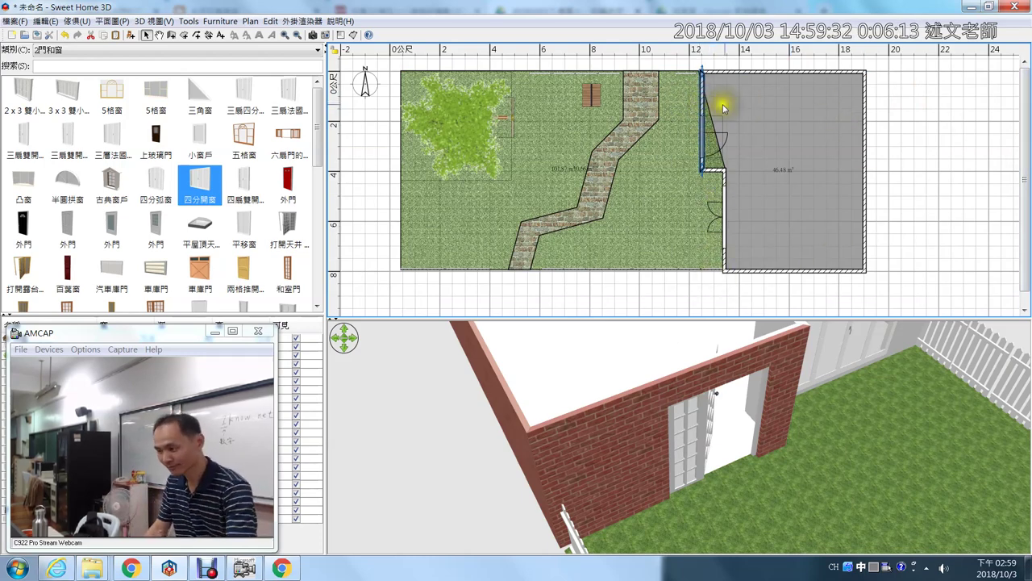
- Paste the copied wall style onto the right, lower, window-side and short stepped walls of the house
click(864, 103)
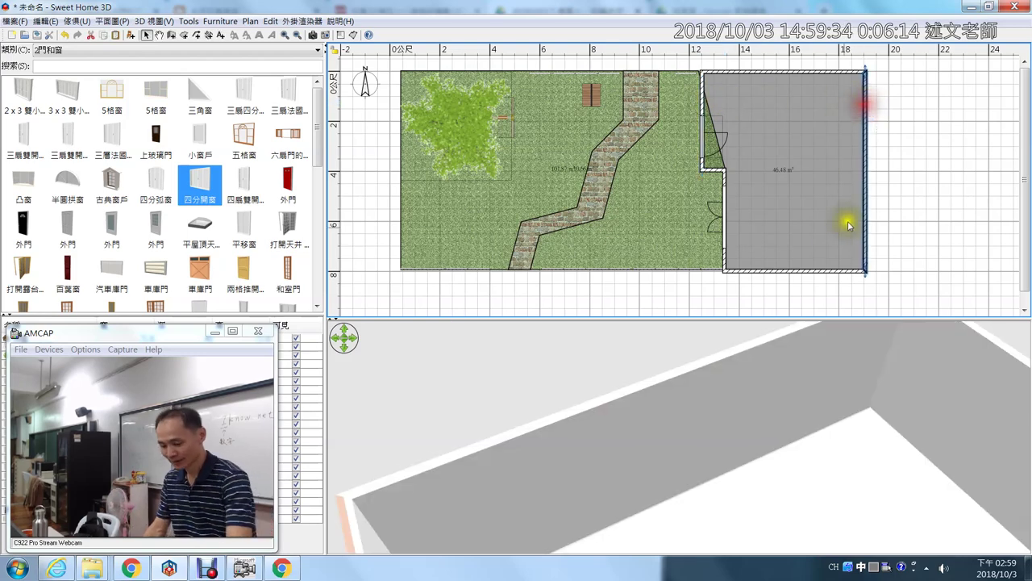
click(822, 271)
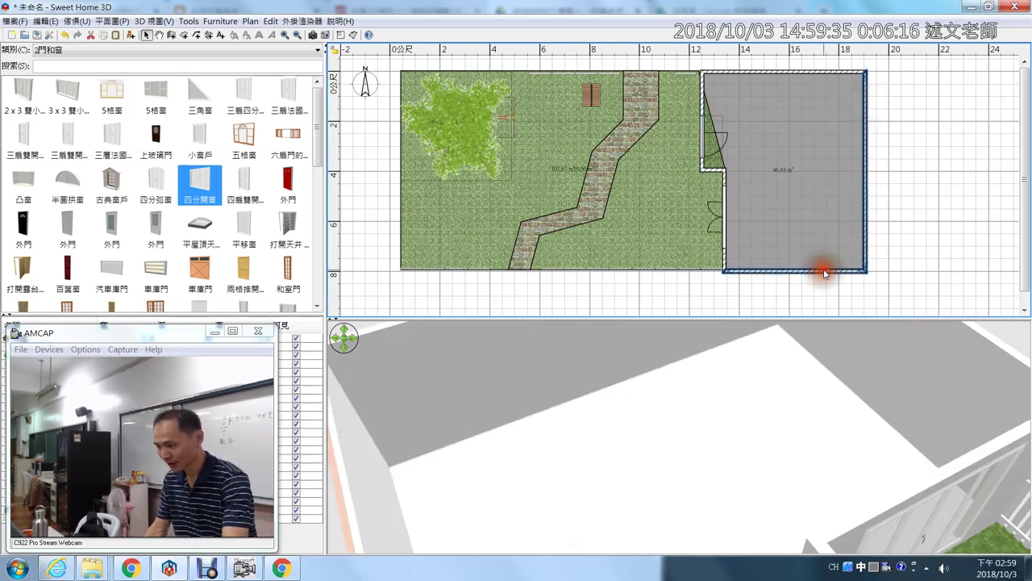
click(724, 258)
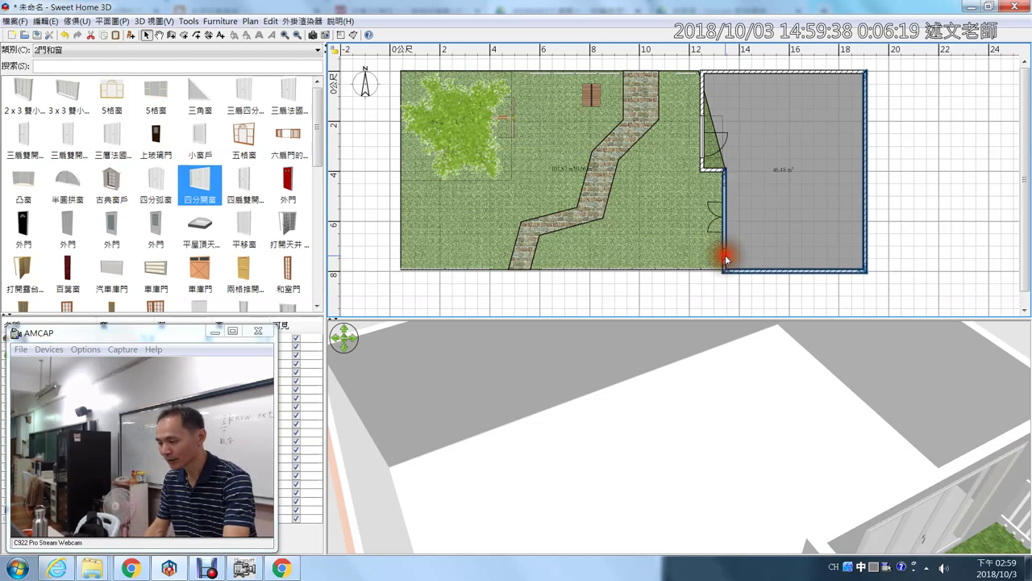
click(714, 173)
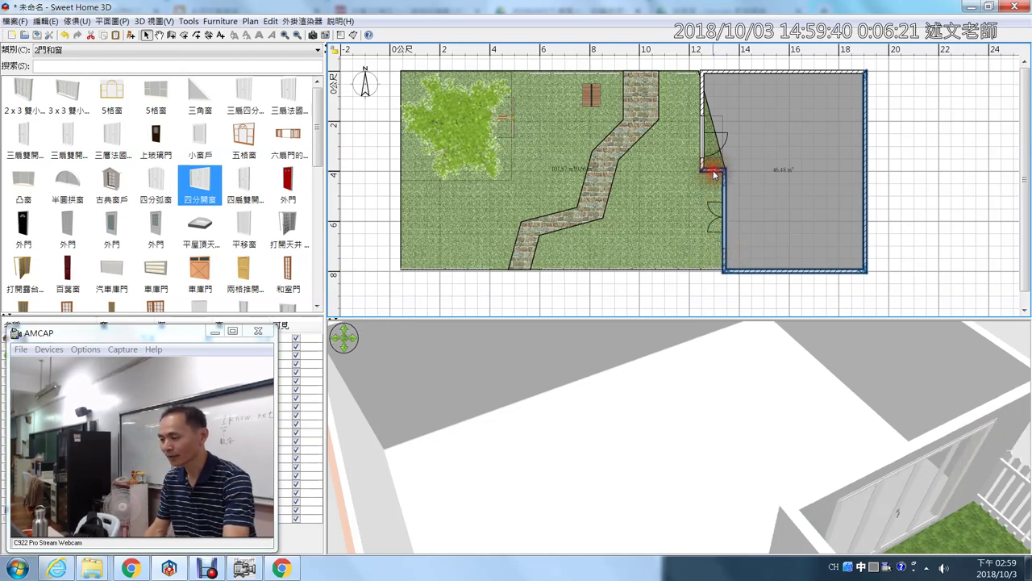
right_click(714, 174)
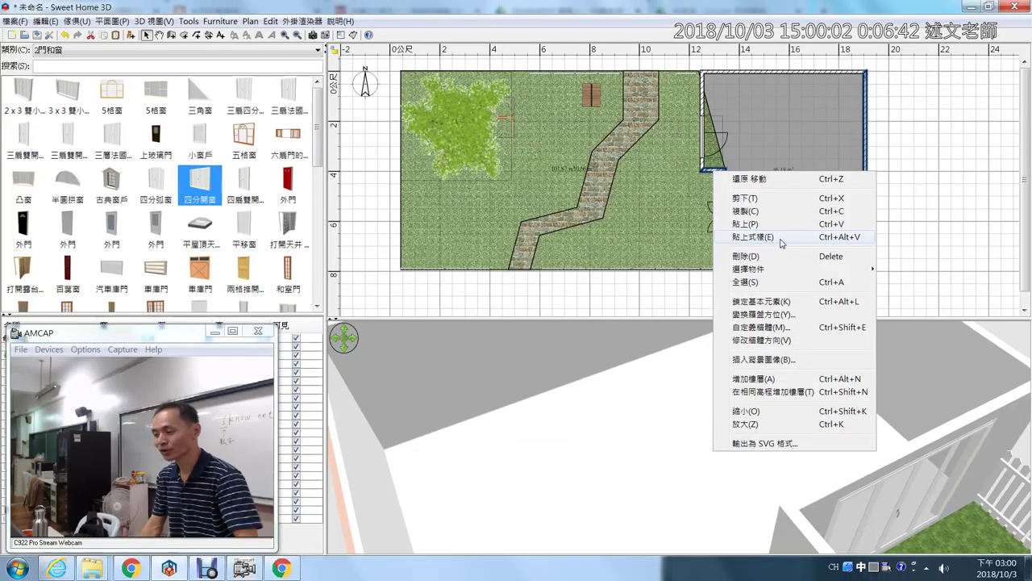
click(820, 302)
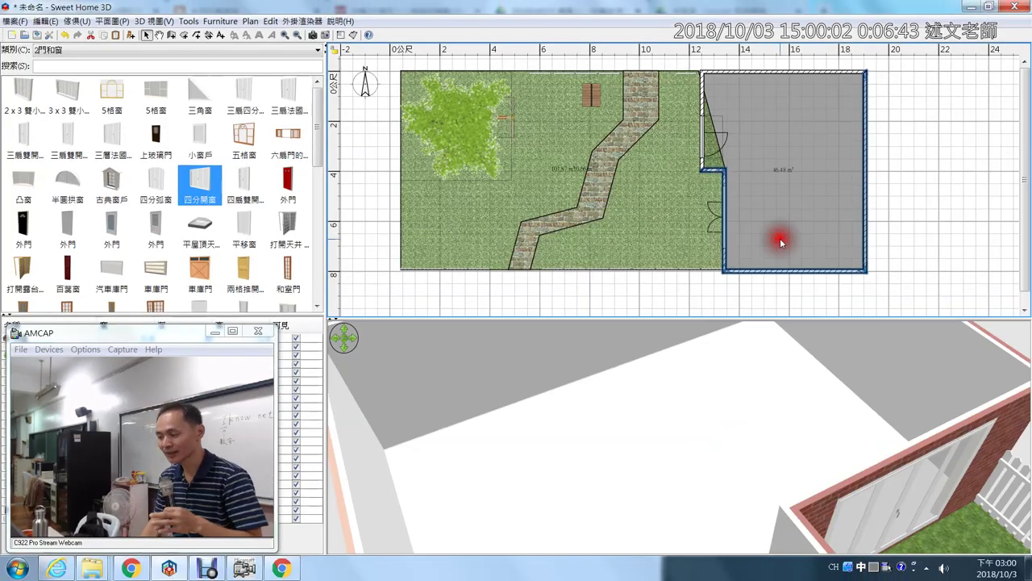
- Furnish the room's upper half from the 6起居室 category with a red two-seat sofa, a 平面電視 and a white two-seat sofa
drag(710, 399, 728, 482)
drag(663, 503, 836, 456)
drag(673, 479, 598, 411)
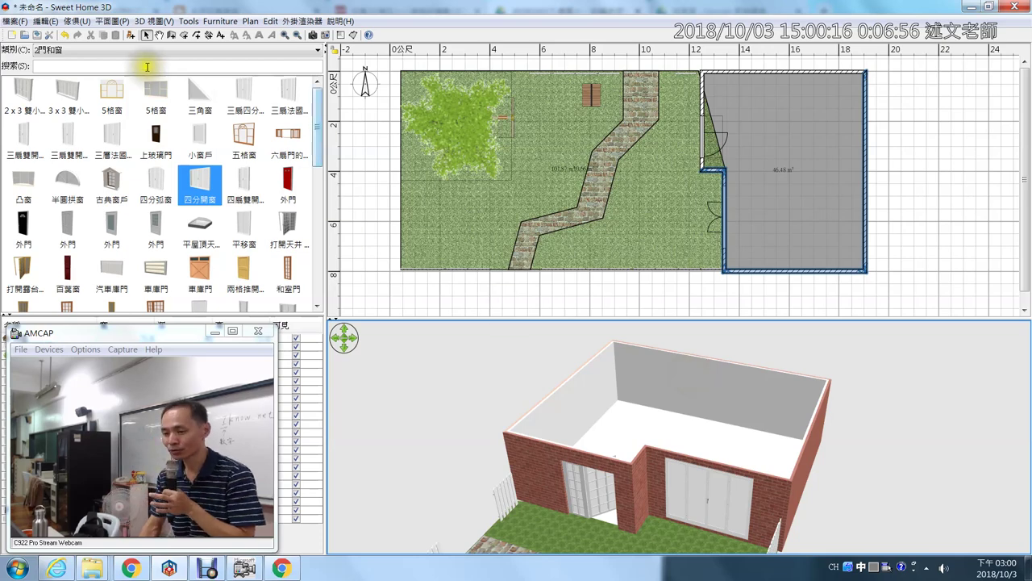
click(142, 49)
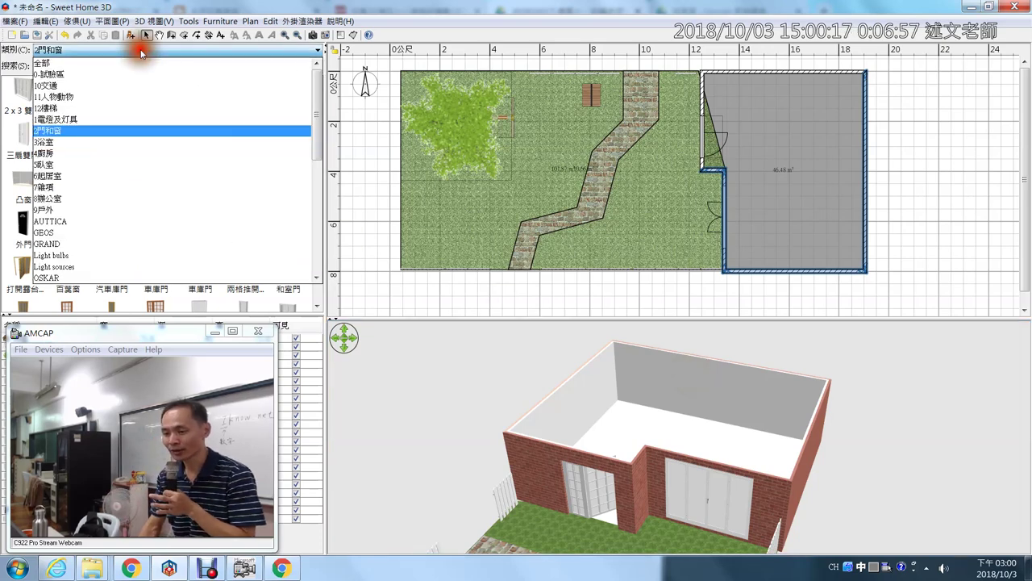
click(125, 177)
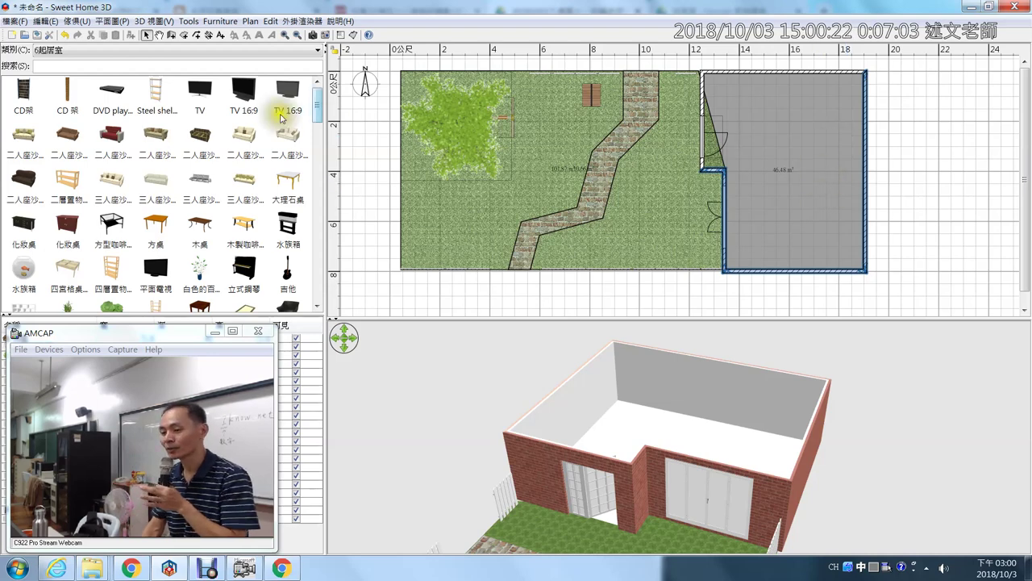
drag(114, 135, 793, 95)
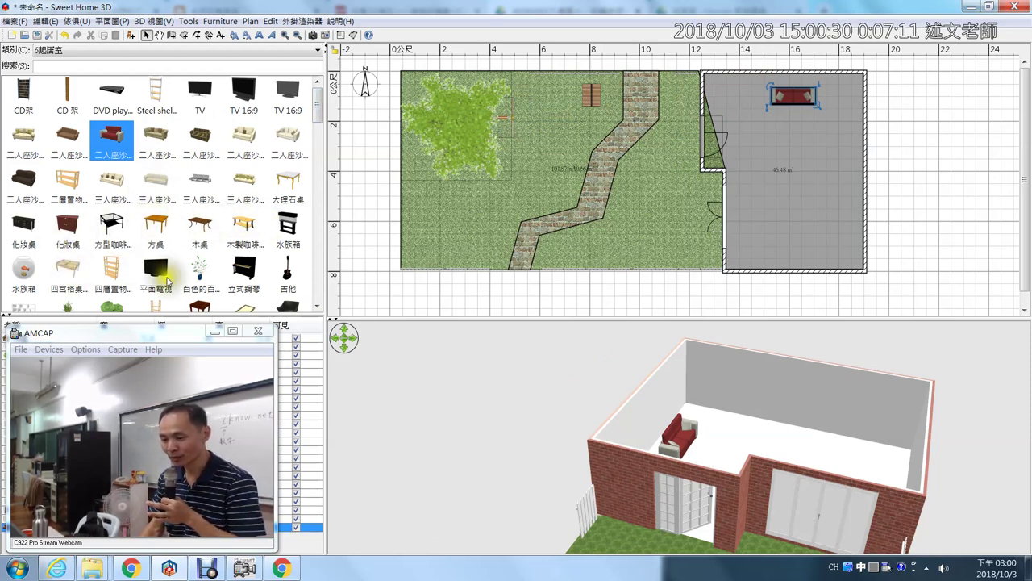
drag(160, 278, 789, 153)
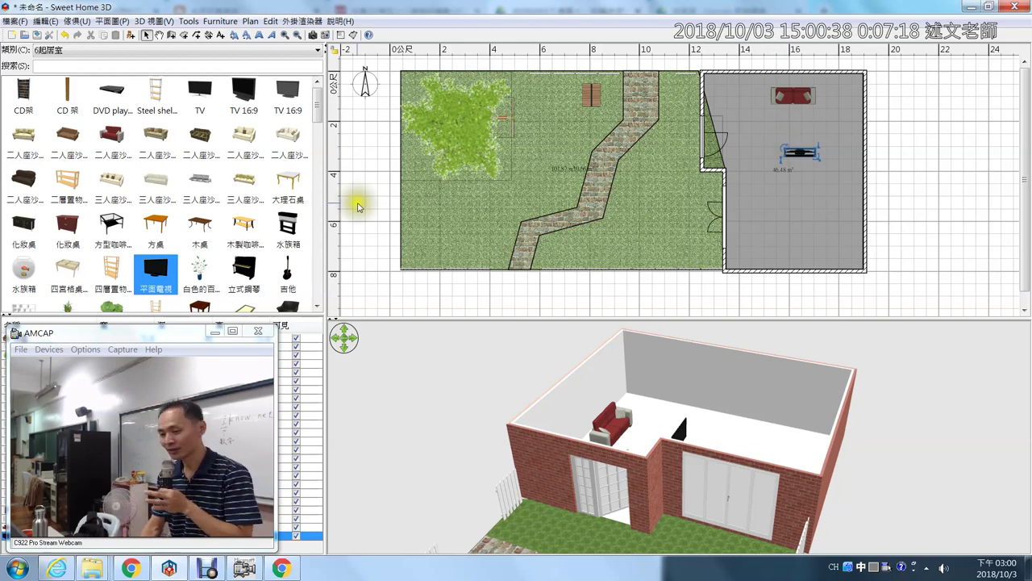
drag(271, 145, 827, 166)
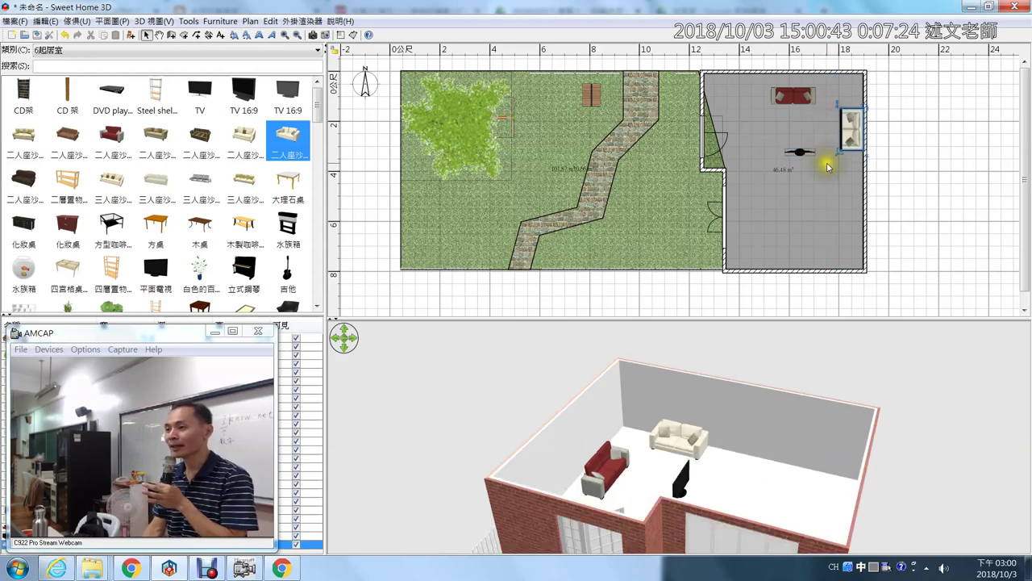
- Select the house's walls, floor, doors and furniture, leaving the garden lawn out of the selection
click(900, 71)
drag(900, 71, 702, 284)
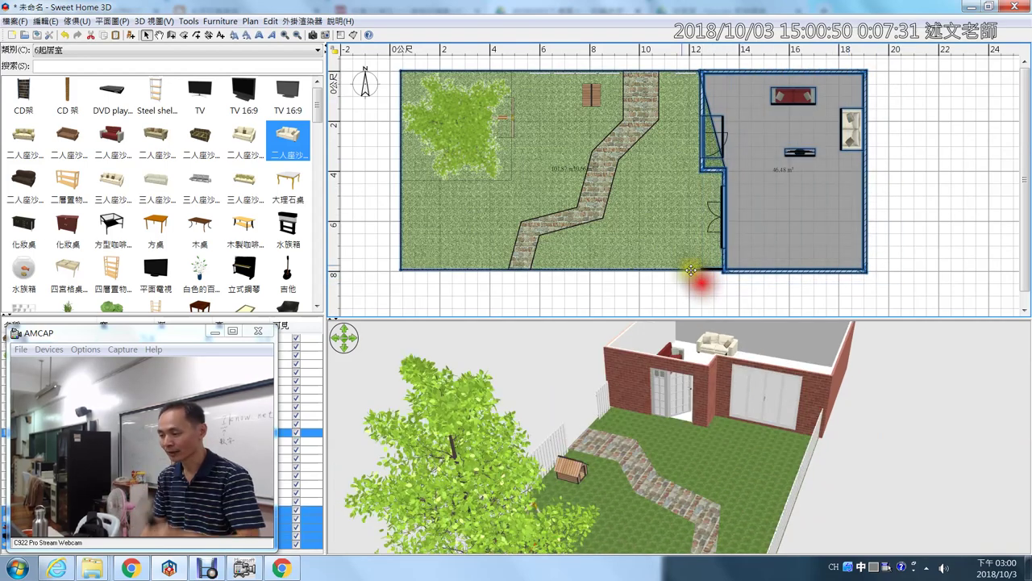
click(668, 212)
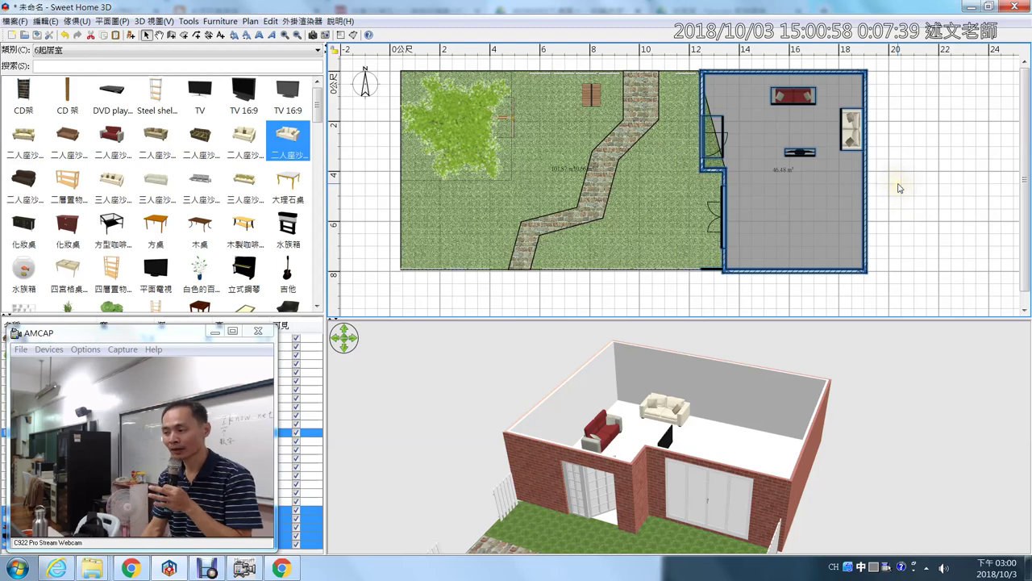
- Add a new level above the ground floor and undo the stray wall paste on it
click(104, 23)
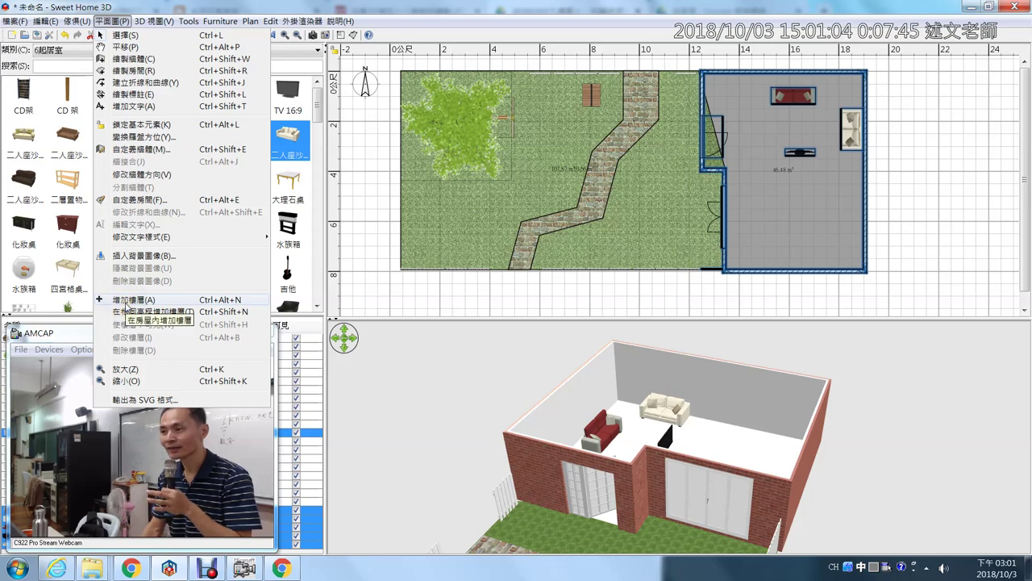
right_click(896, 103)
right_click(893, 107)
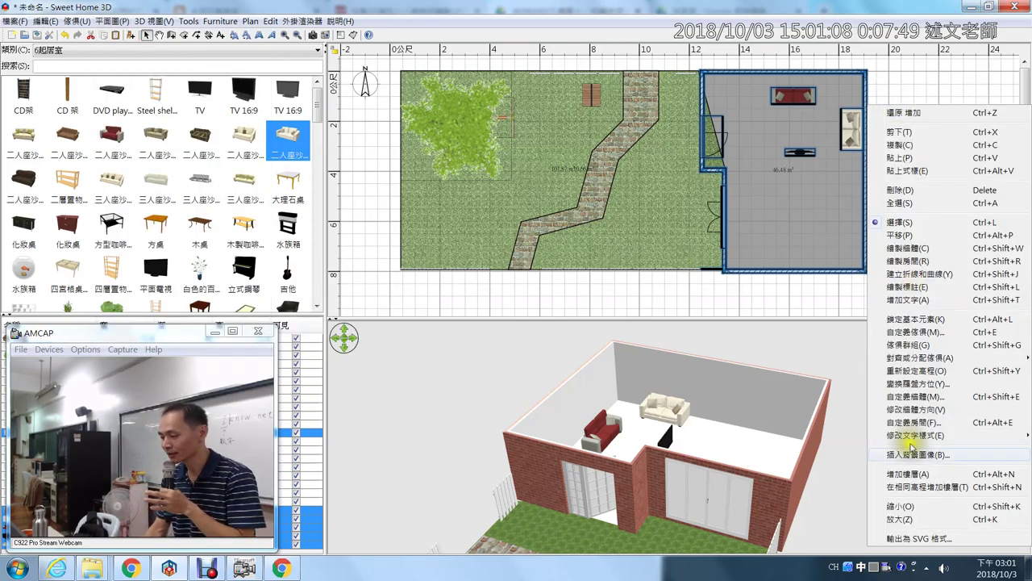
click(909, 475)
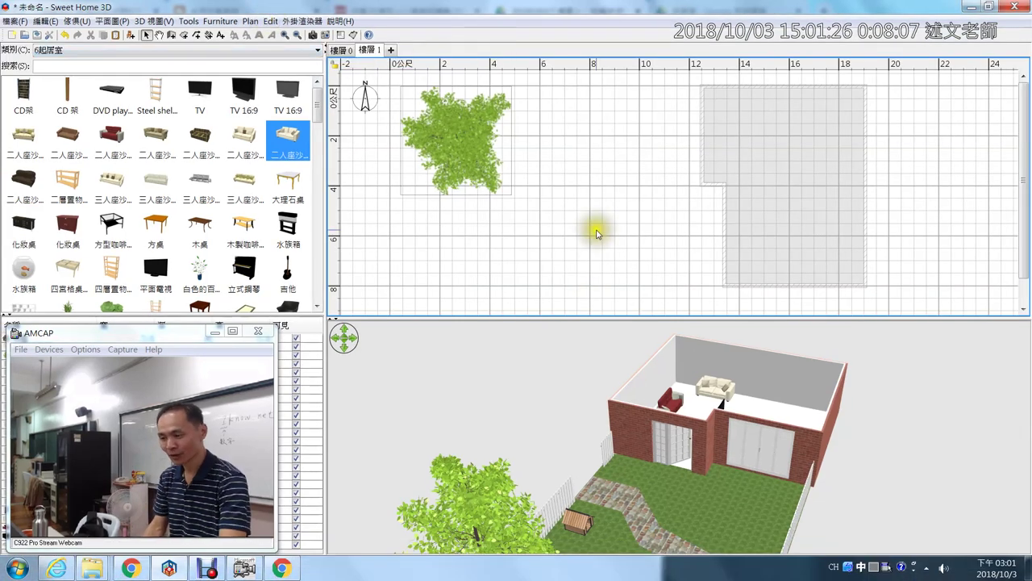
key(ctrl+z)
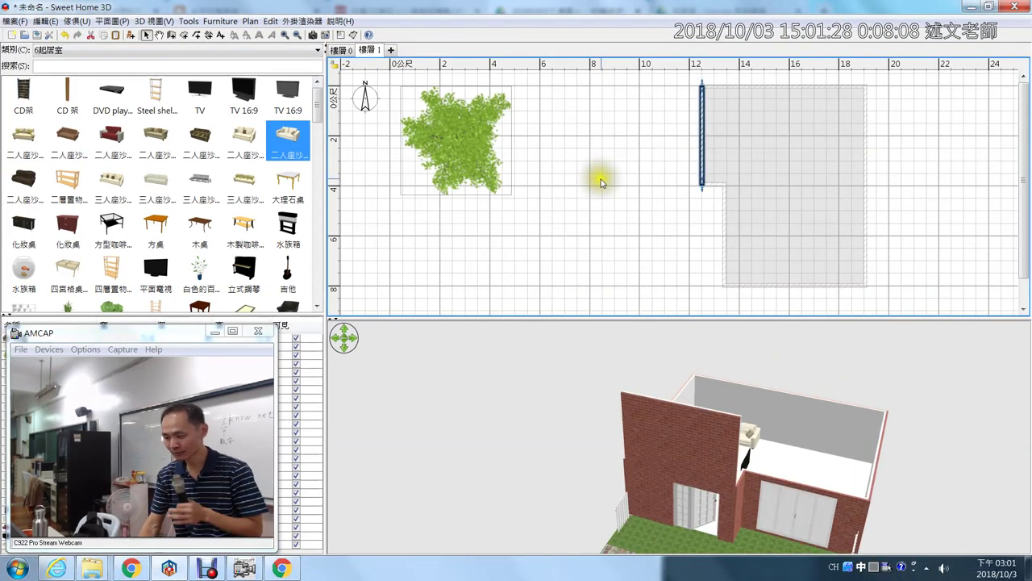
- Copy the whole house from 樓層 0, excluding the garden lawn, and paste it onto 樓層 1
click(341, 50)
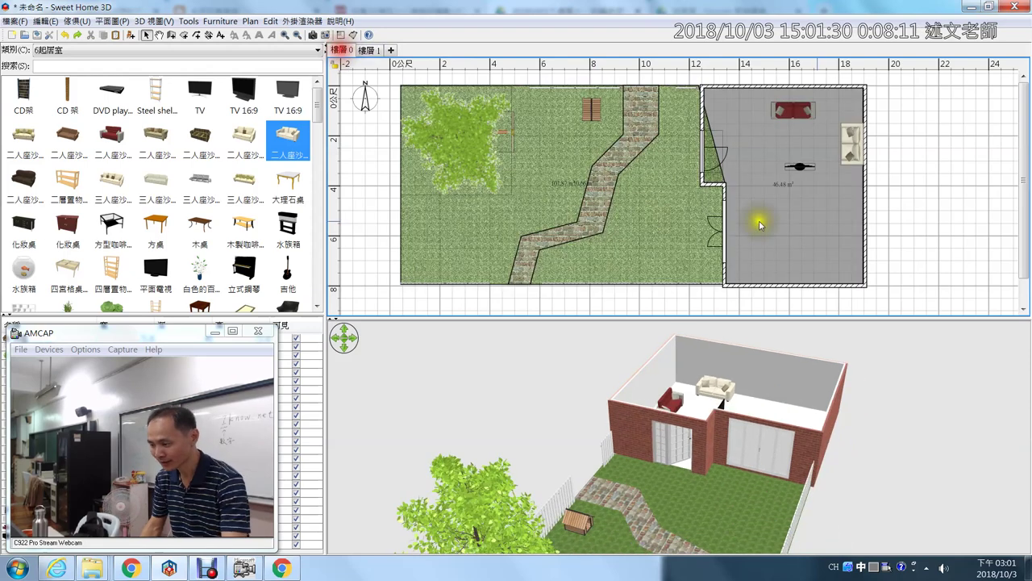
drag(890, 80, 699, 296)
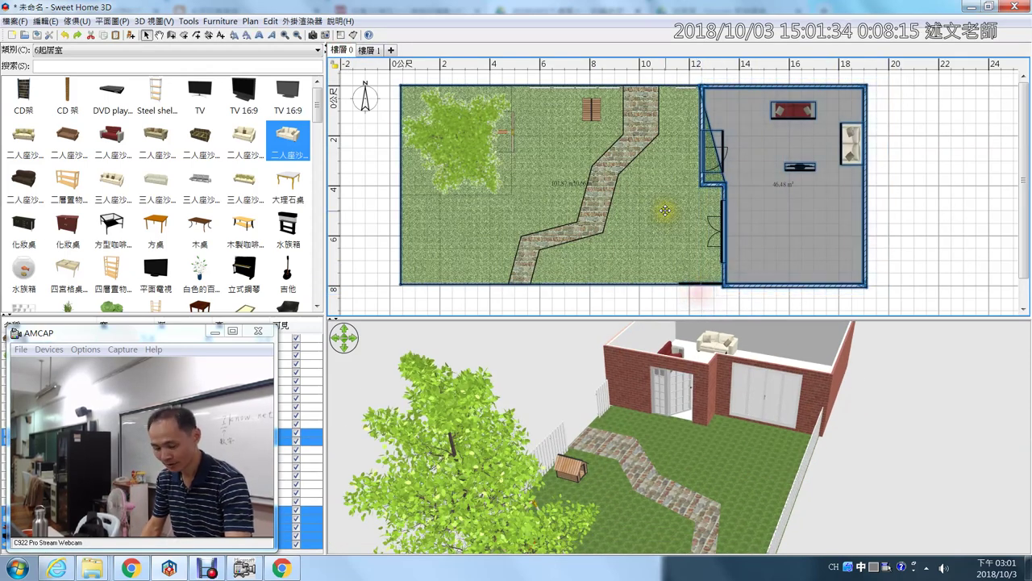
click(371, 51)
key(ctrl+v)
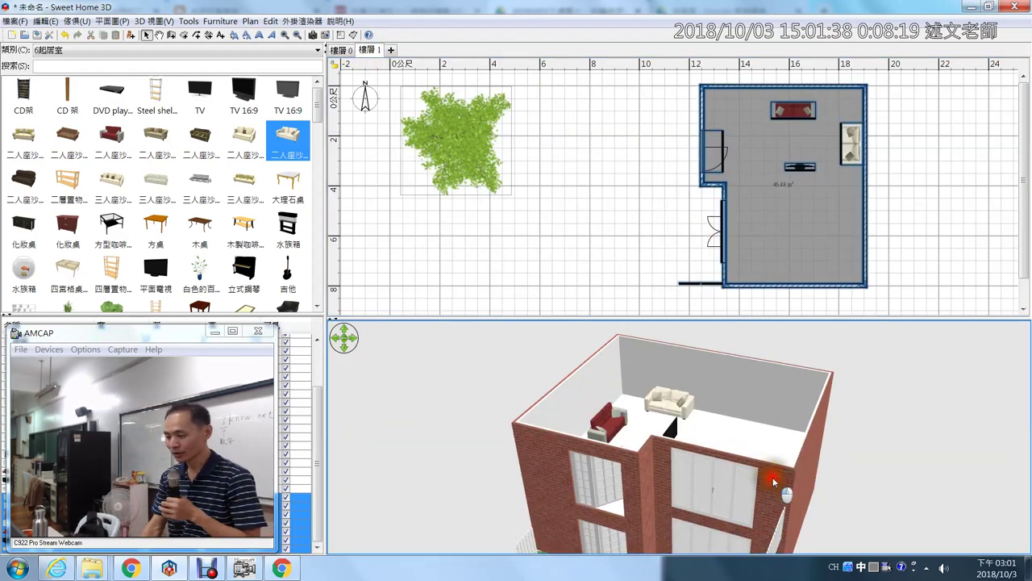
- Delete the copied fence piece at the lower garden-side corner of the house on 樓層 1
click(688, 397)
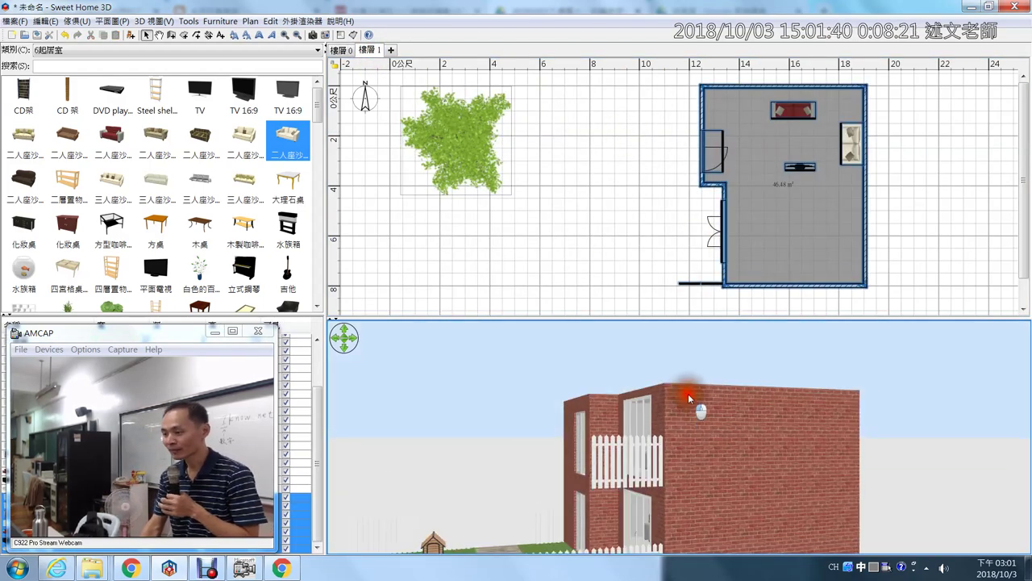
drag(688, 393, 754, 364)
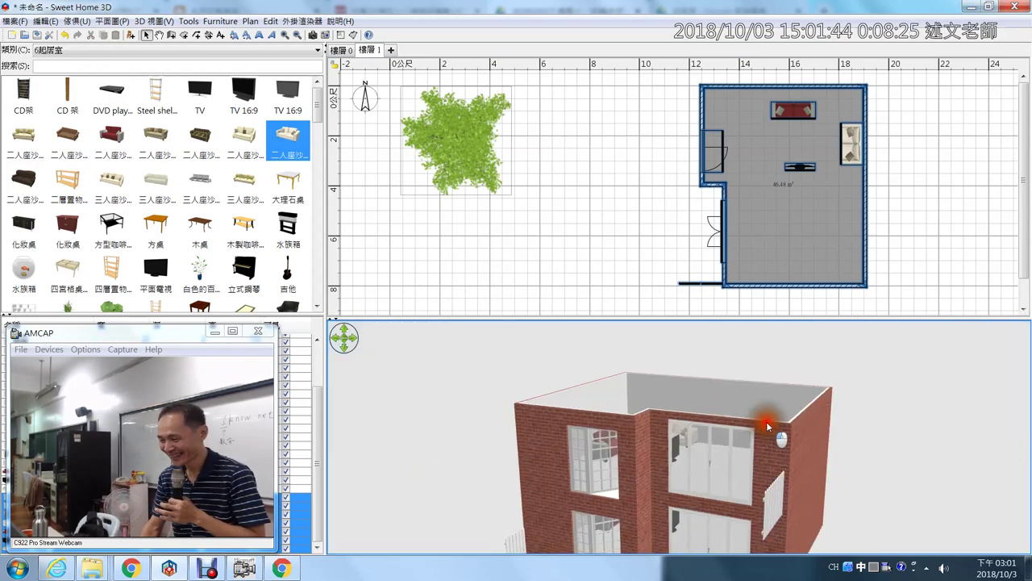
click(654, 264)
drag(667, 270, 714, 300)
key(Delete)
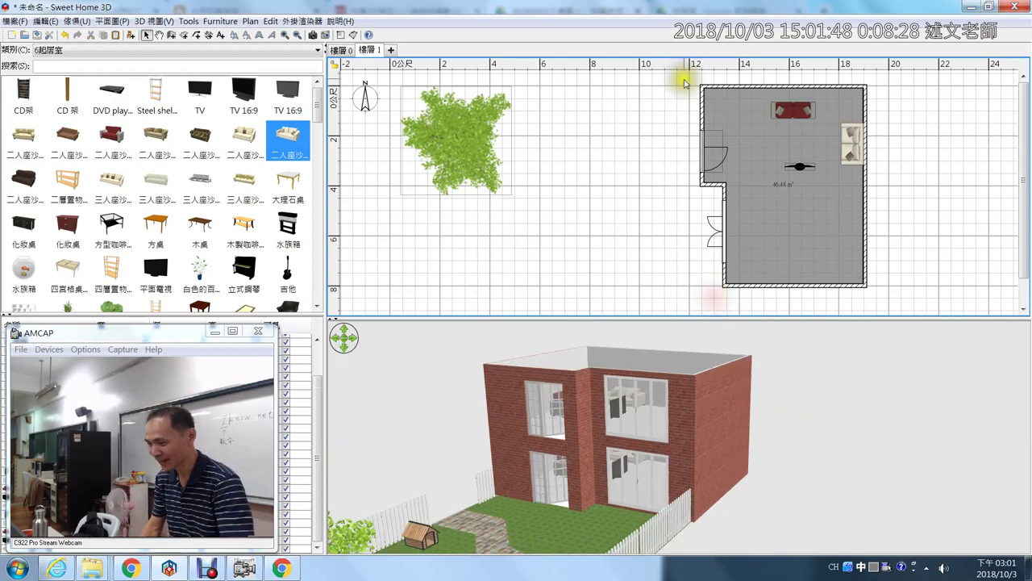
- Copy the whole house on 樓層 1, leaving out the tree, and paste it onto a new level added above
drag(685, 78, 895, 300)
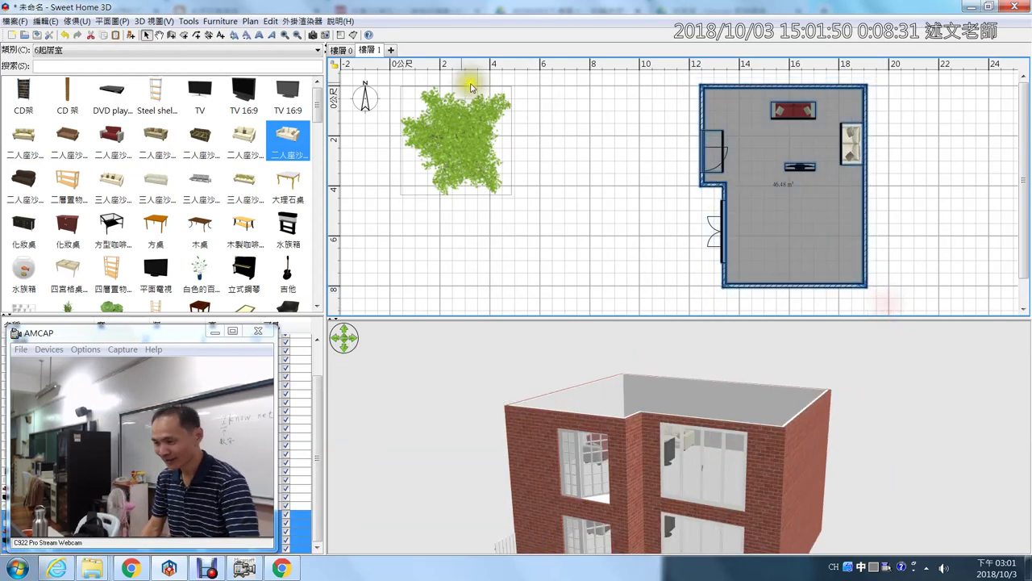
click(392, 50)
key(ctrl+v)
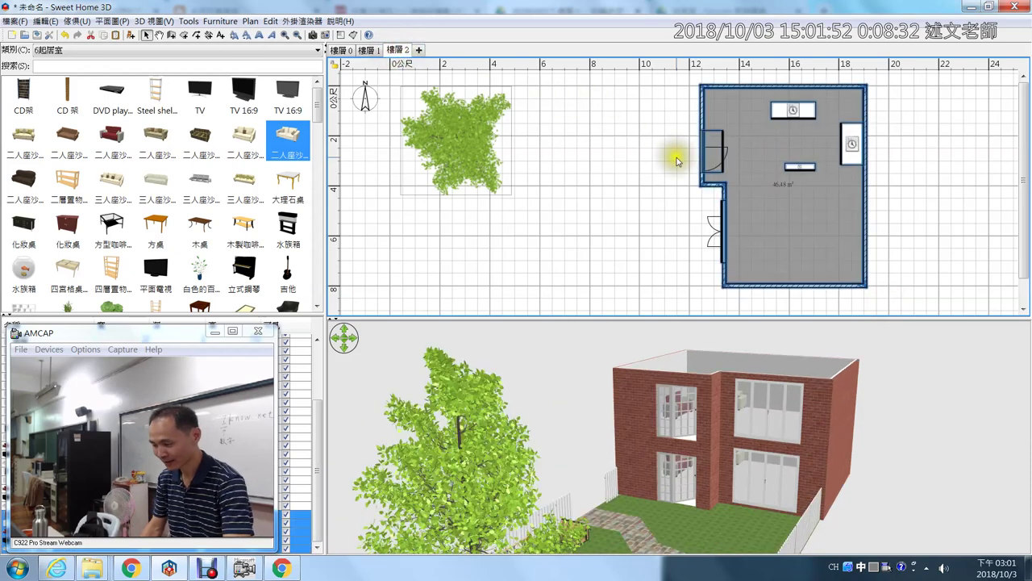
- Examine the stacked storeys of the brick house from several angles in the 3D view
click(739, 492)
scroll(739, 491, down, 5)
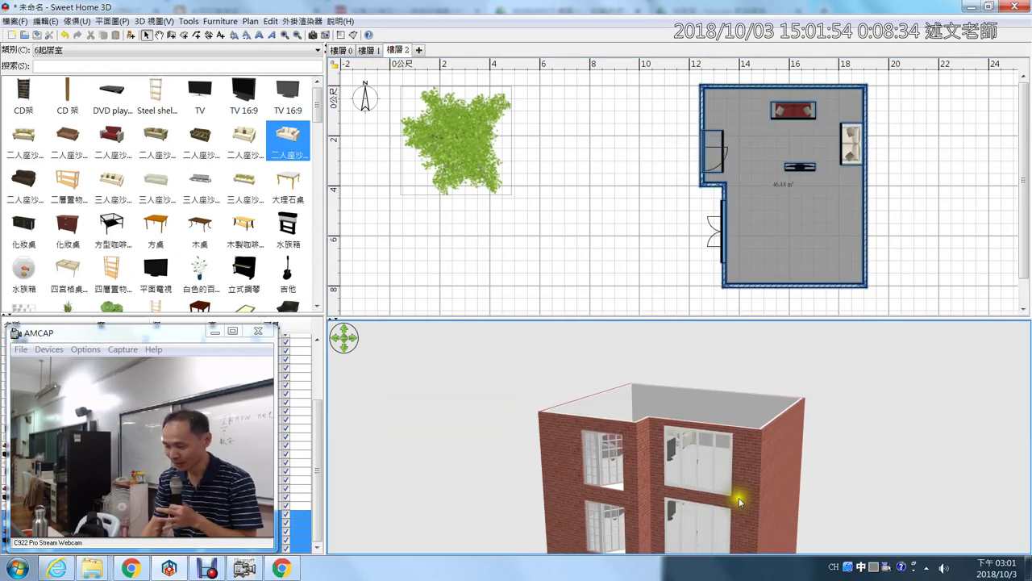
drag(689, 500, 637, 476)
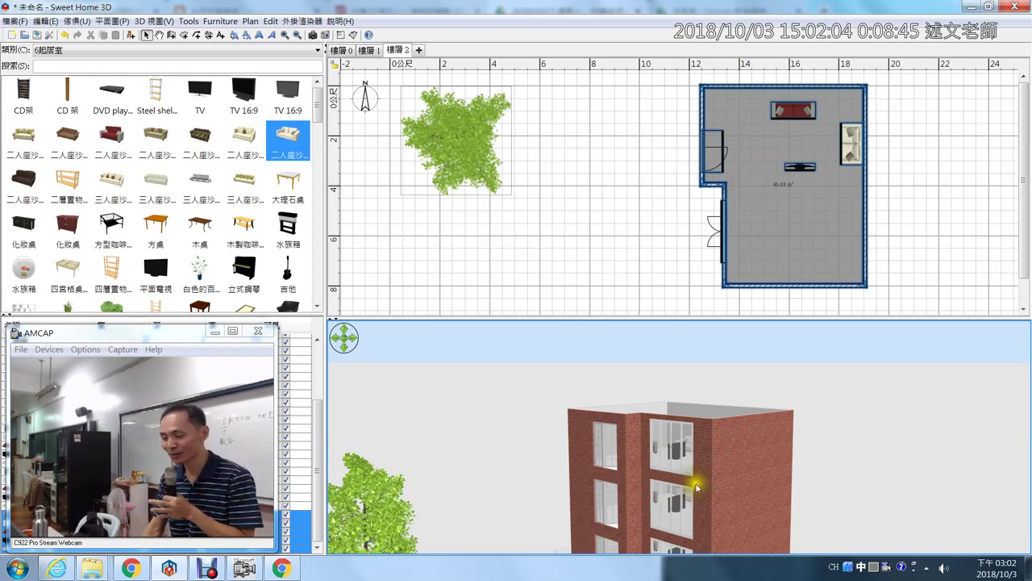
drag(695, 487, 701, 546)
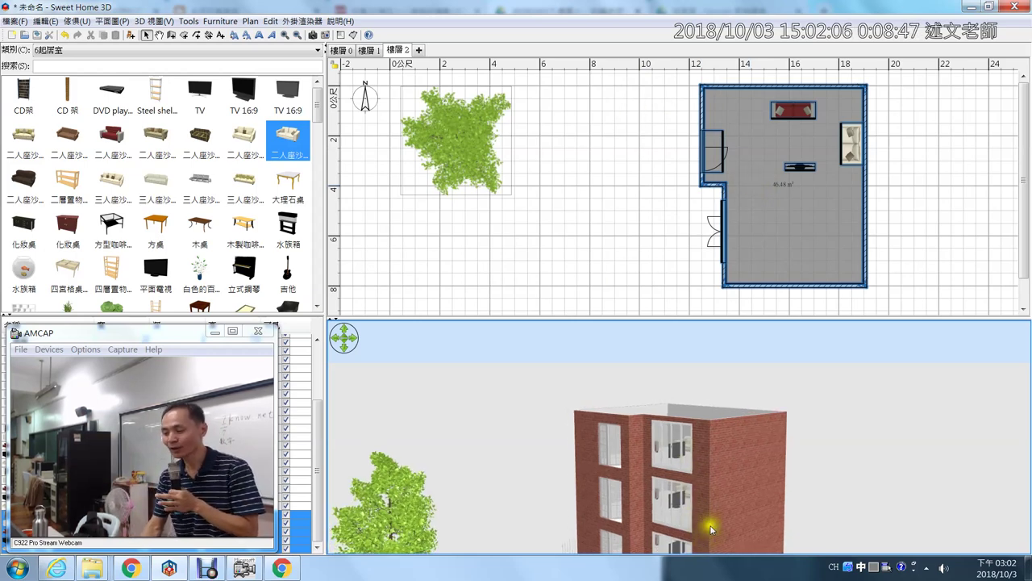
drag(699, 485, 696, 509)
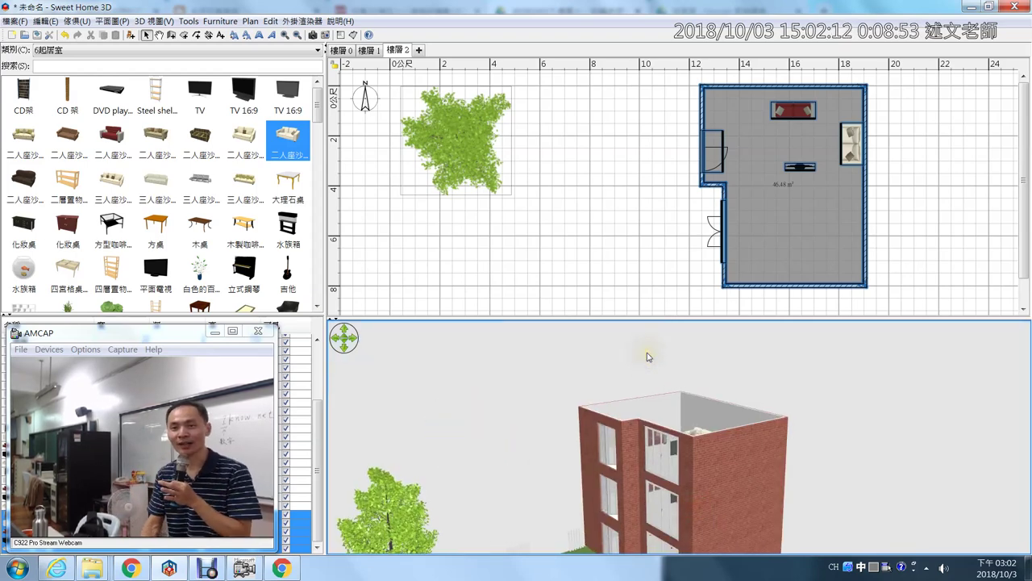